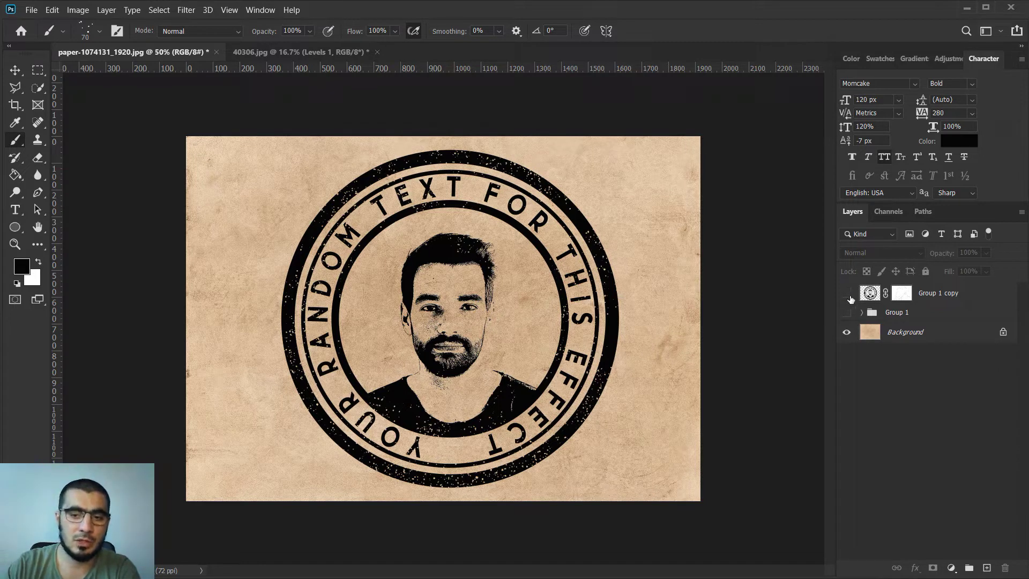
# Hide the Group 1 copy example stamp, glancing at the 40306.jpg portrait along the way.
pyautogui.click(846, 292)
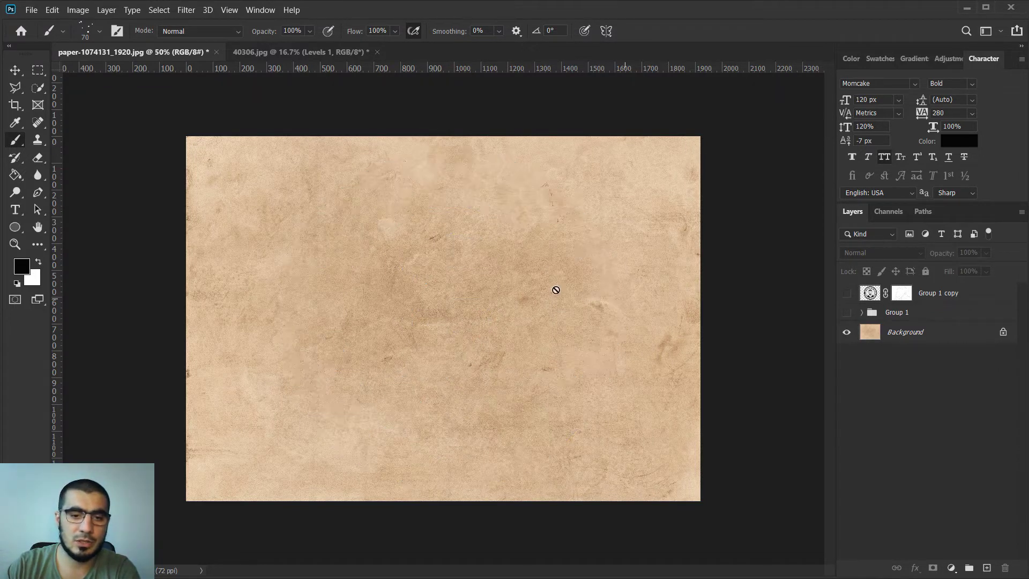
pyautogui.click(277, 50)
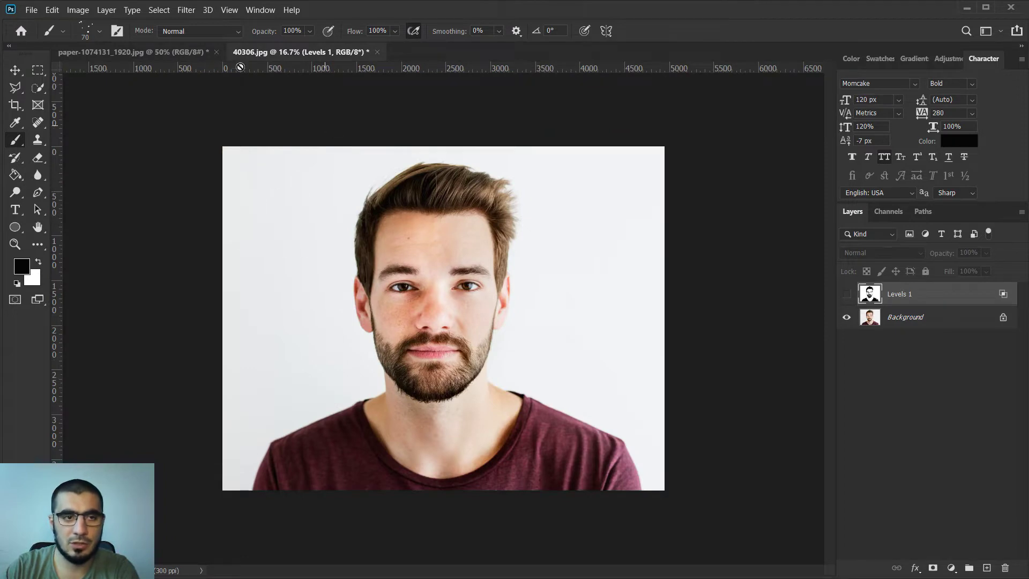
pyautogui.click(173, 54)
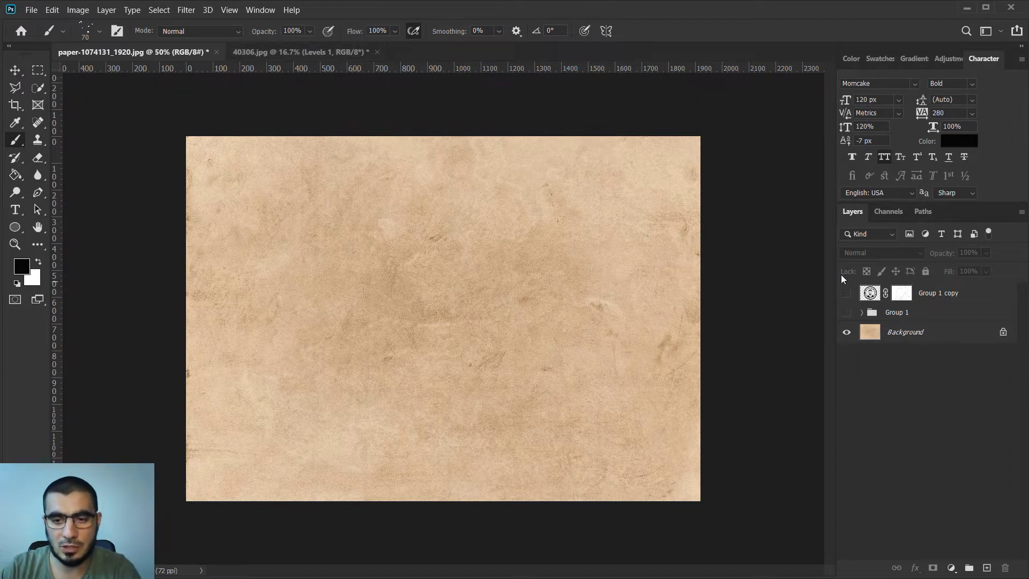
pyautogui.click(846, 294)
pyautogui.click(845, 296)
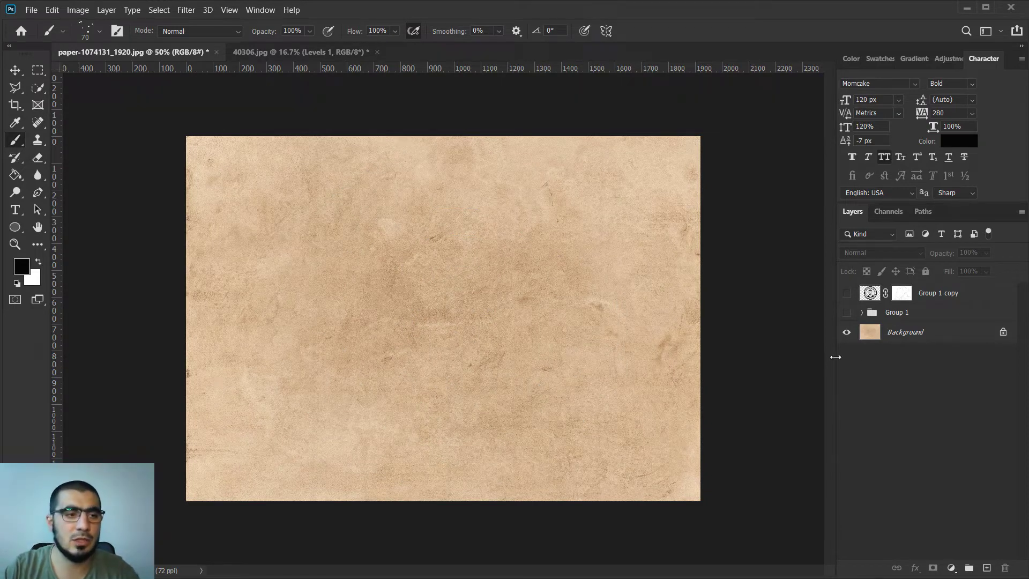
pyautogui.click(17, 232)
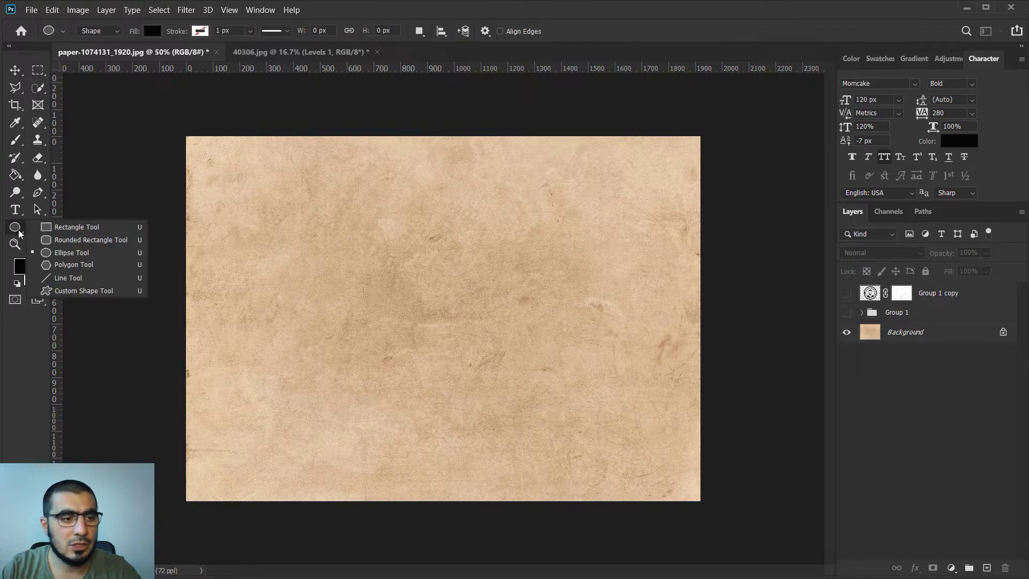
# Draw Ellipse 2, a black 1236 × 1236 px circle centred on the paper.
pyautogui.click(89, 256)
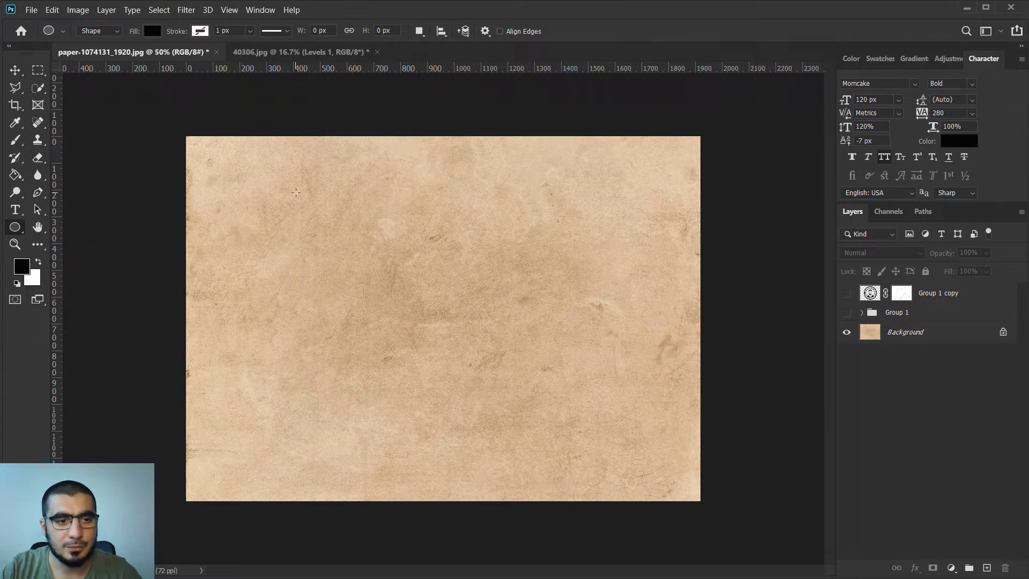
pyautogui.moveTo(312, 184); pyautogui.dragTo(622, 464)
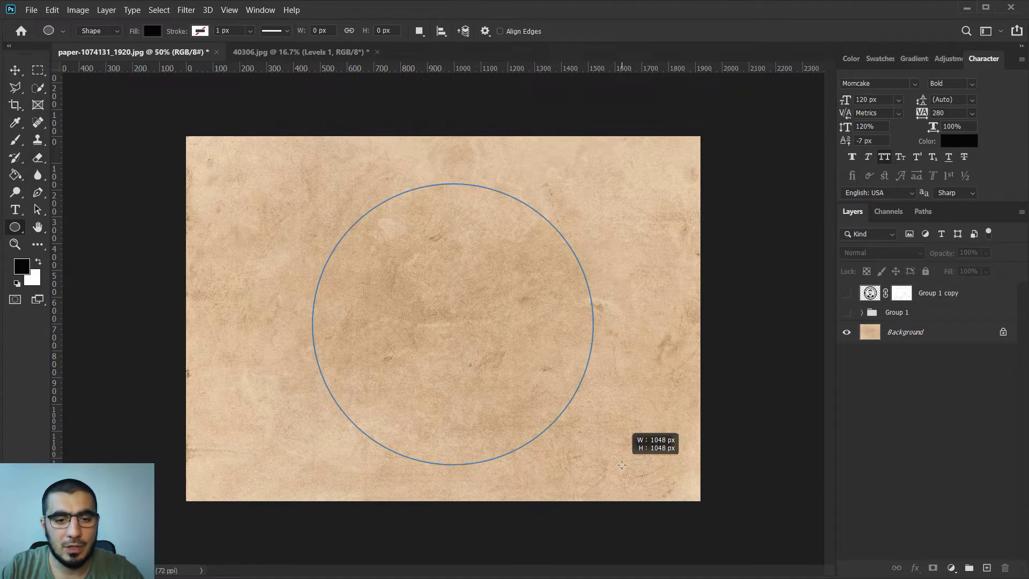
pyautogui.moveTo(622, 464); pyautogui.dragTo(675, 484)
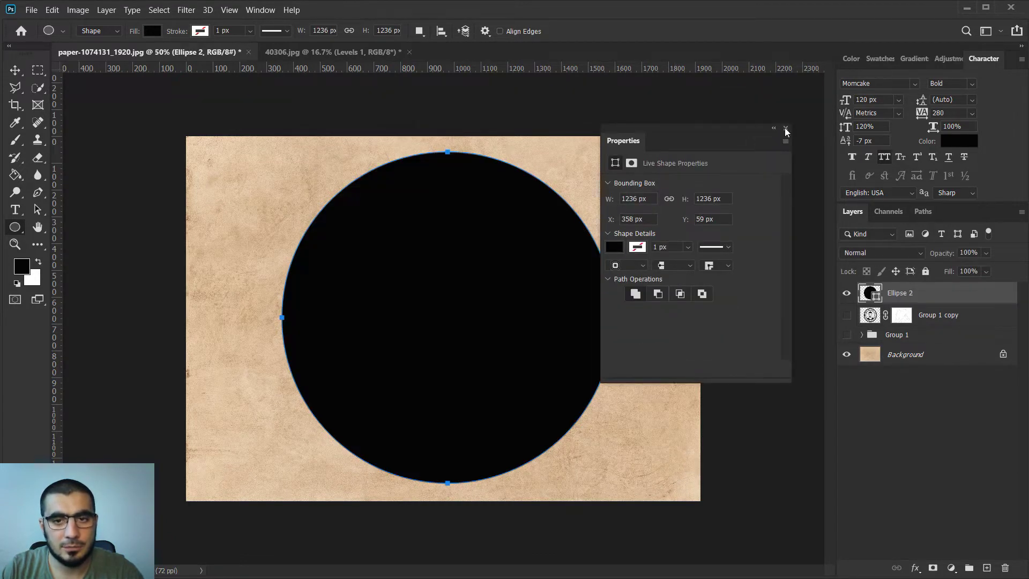
pyautogui.click(785, 128)
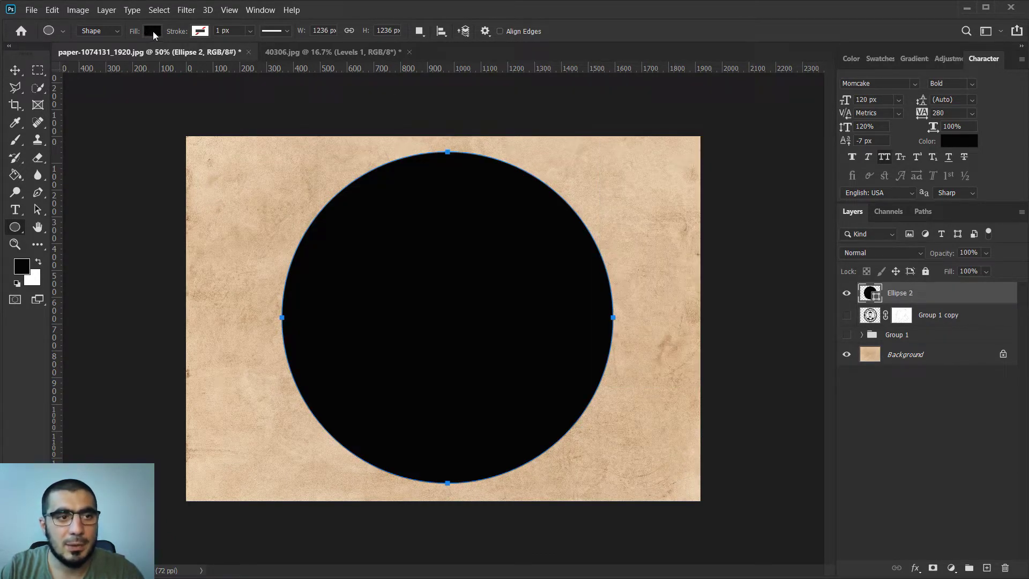
# Remove the circle's fill and give it a 50 px outline.
pyautogui.click(152, 31)
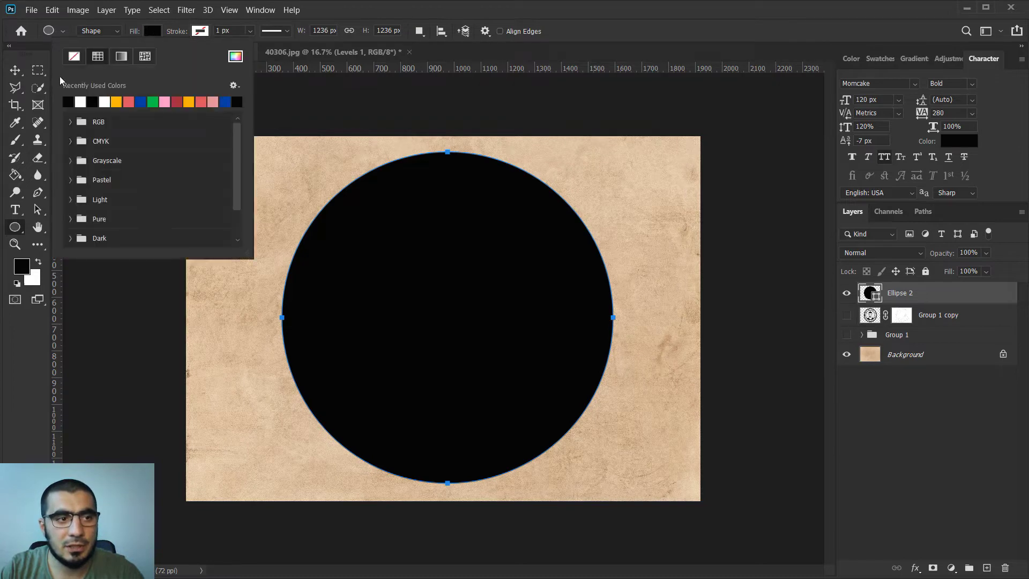
pyautogui.click(74, 56)
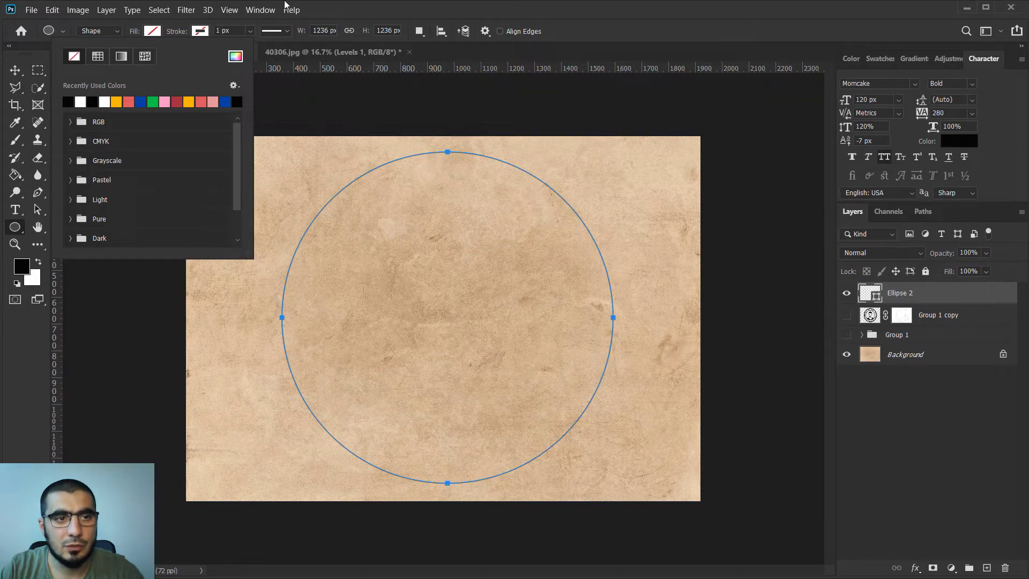
pyautogui.click(359, 11)
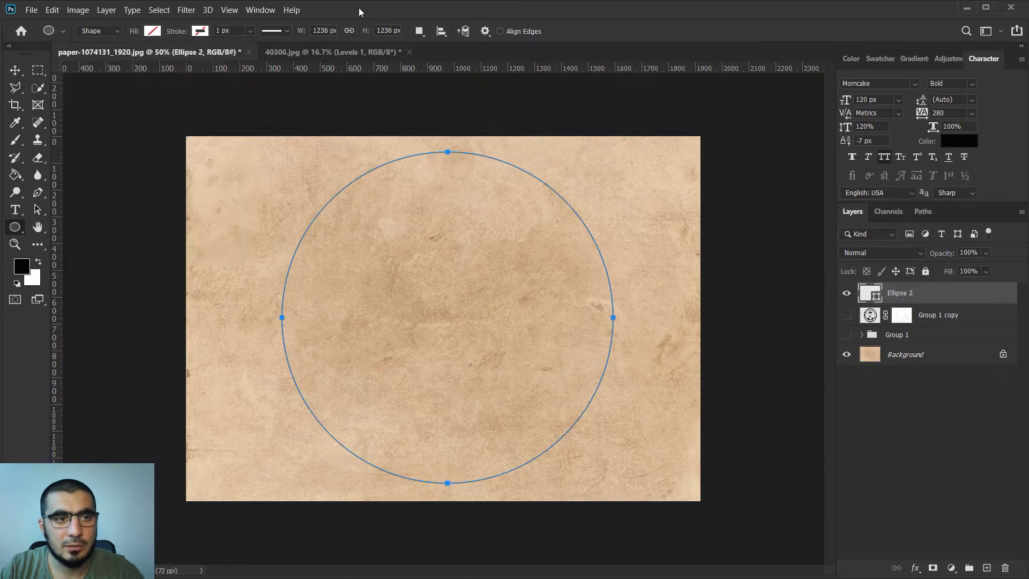
pyautogui.click(232, 31)
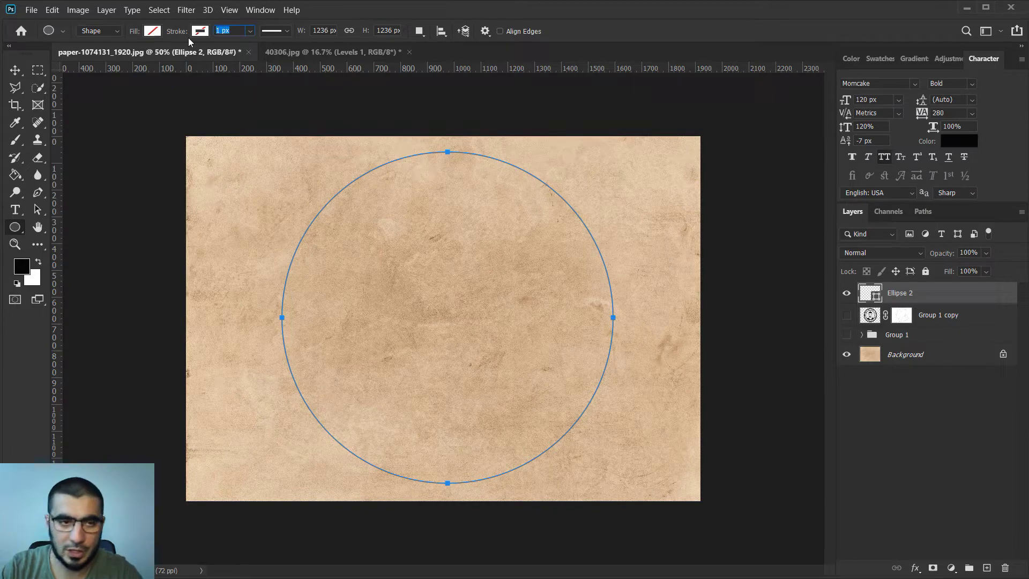
pyautogui.write('50')
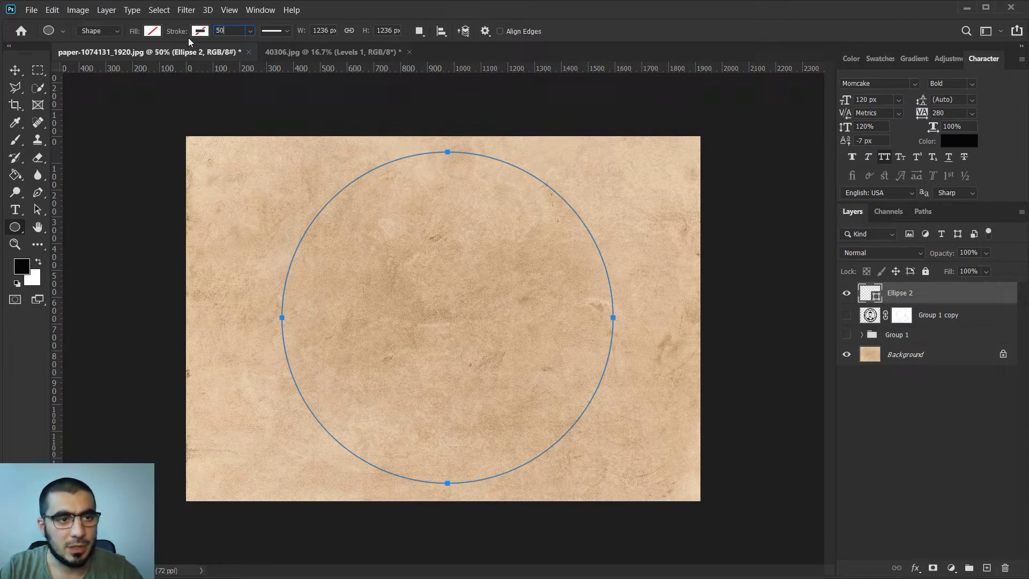
pyautogui.press('Return')
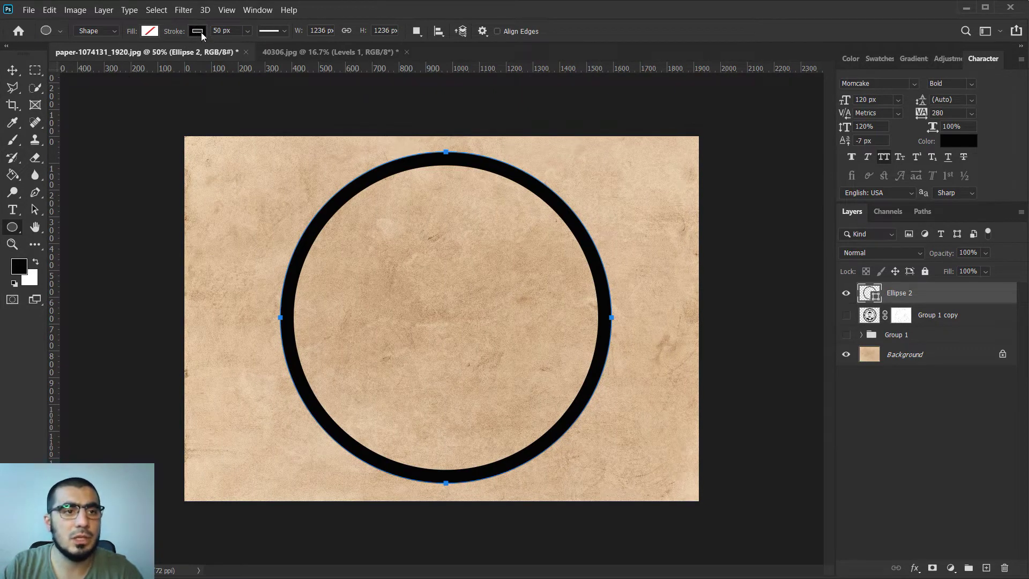
# Keep the ring's outline black and thicken it to 60 px.
pyautogui.click(199, 31)
pyautogui.click(161, 101)
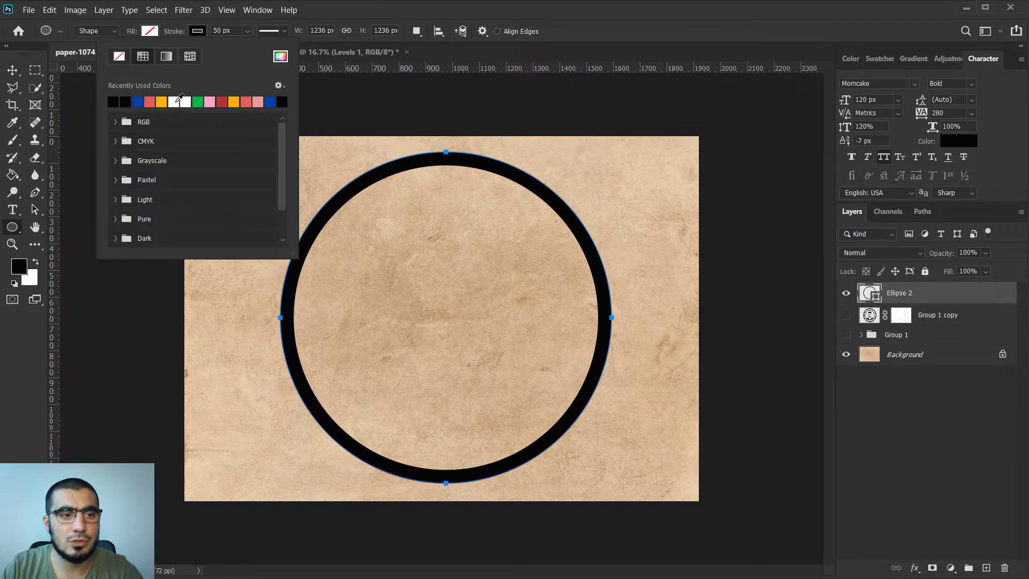
pyautogui.click(210, 102)
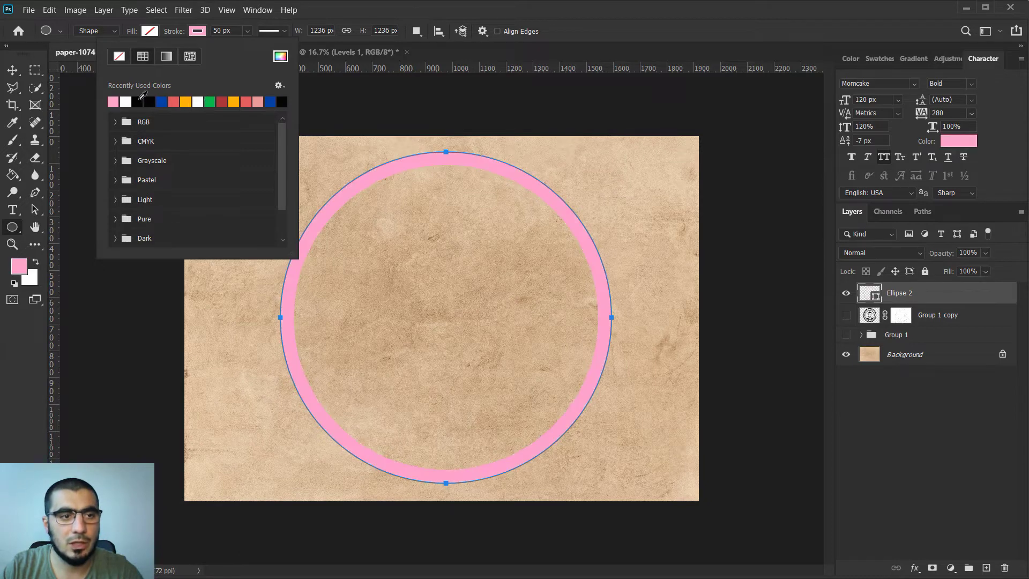
pyautogui.click(138, 102)
pyautogui.click(359, 11)
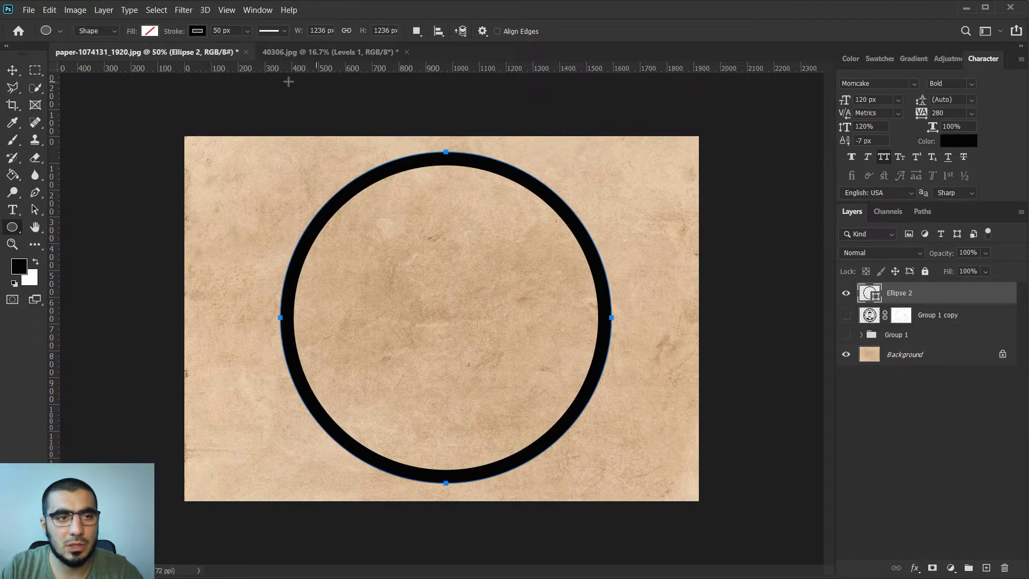
pyautogui.click(227, 29)
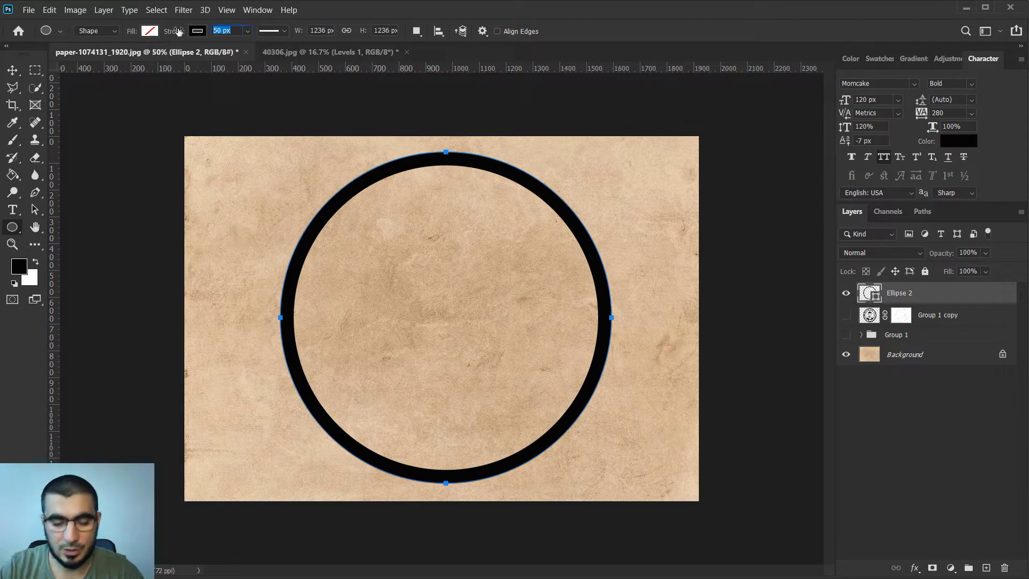
pyautogui.write('60')
pyautogui.press('Return')
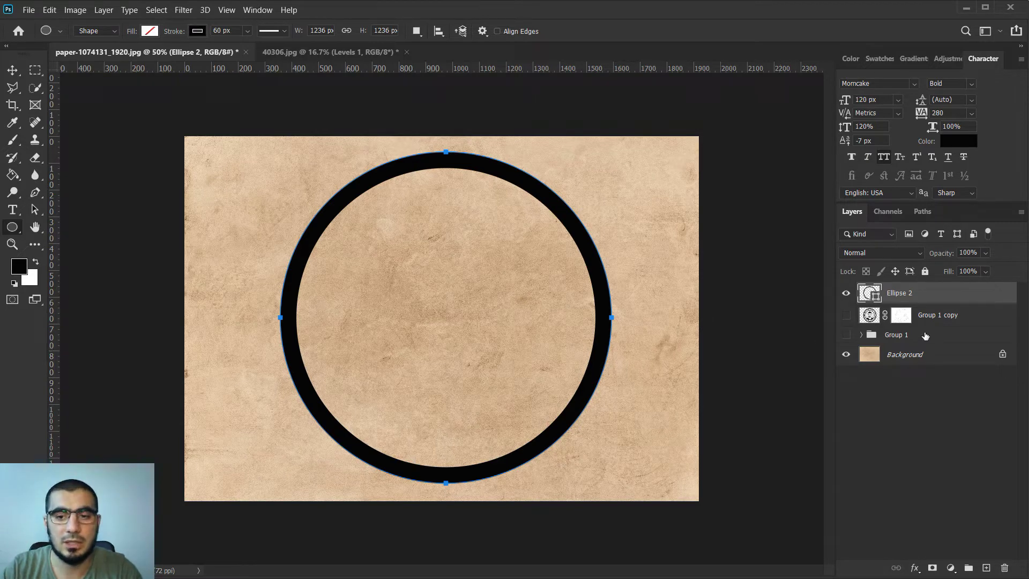
# Duplicate the ring and scale the copy down to about 87.5% (1082 px).
pyautogui.hotkey('ctrl', 'j')
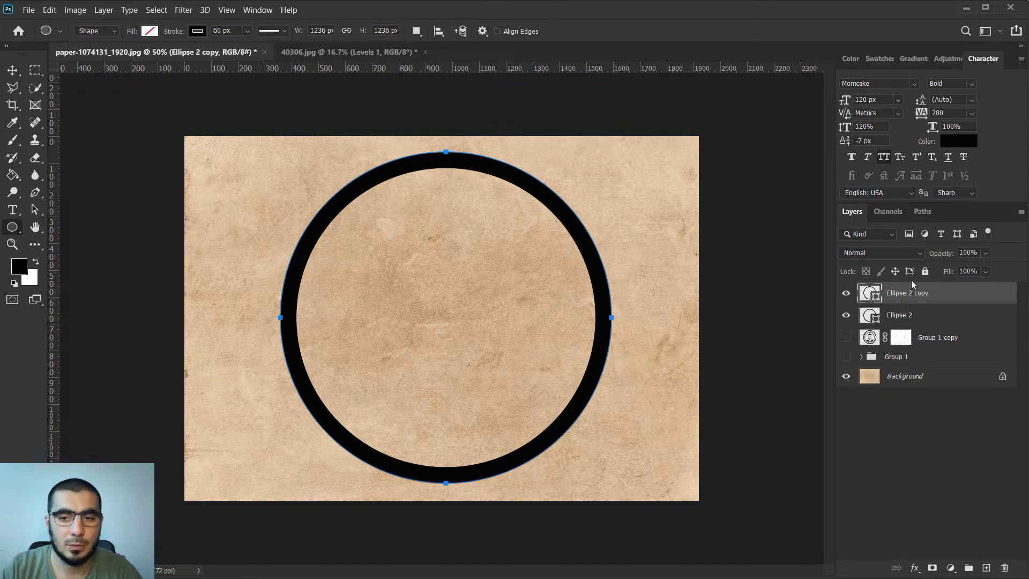
pyautogui.hotkey('ctrl', 't')
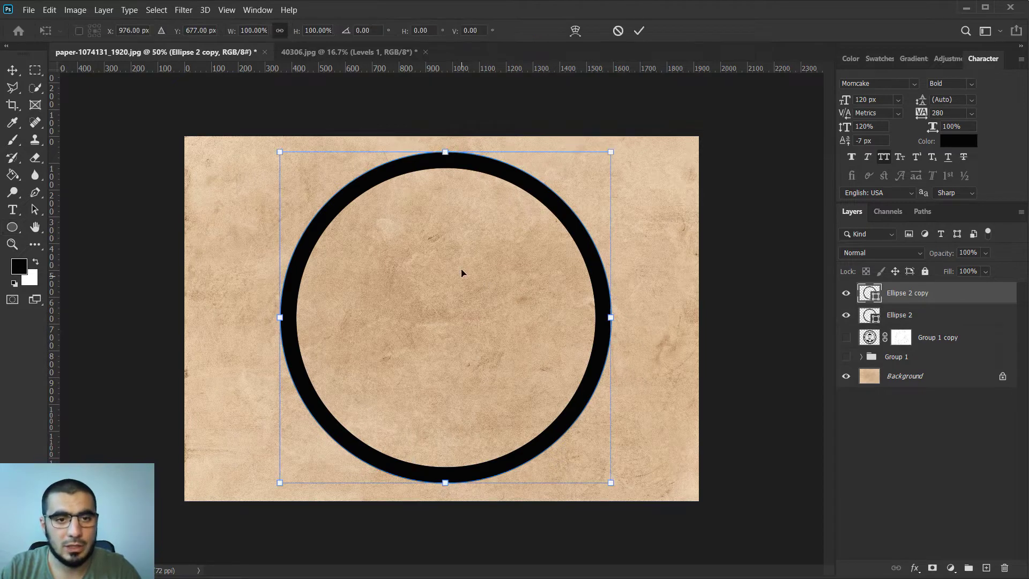
pyautogui.moveTo(446, 153); pyautogui.dragTo(435, 197)
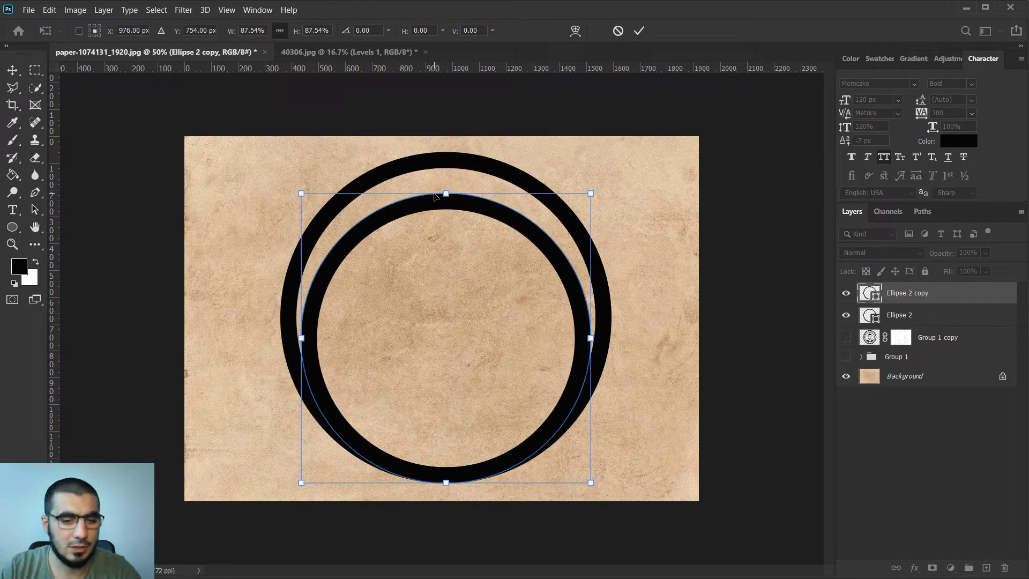
pyautogui.press('Return')
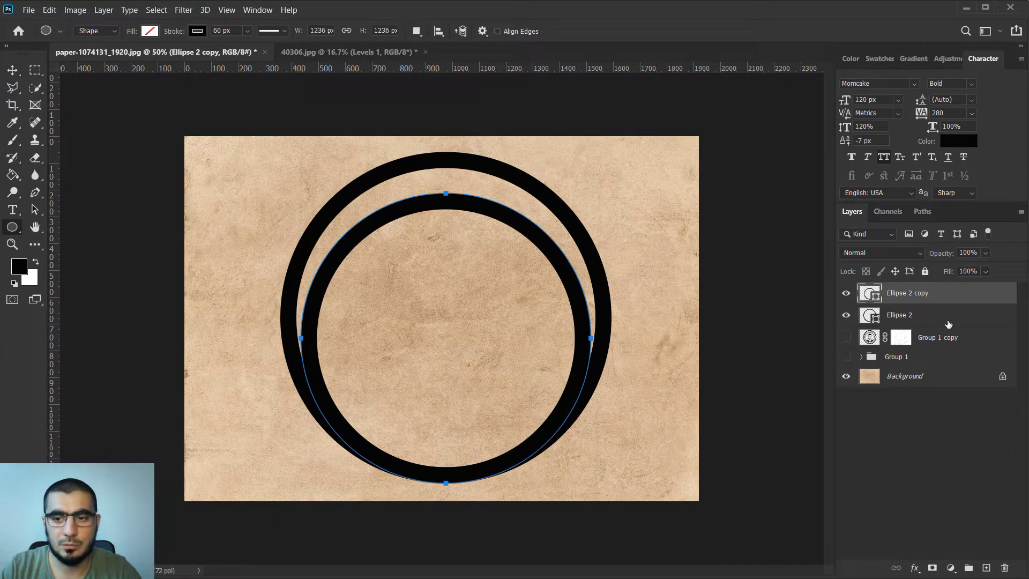
# Centre the two rings on each other, then select Ellipse 2 copy alone.
pyautogui.keyDown('shift'); pyautogui.click(948, 324); pyautogui.keyUp('shift')
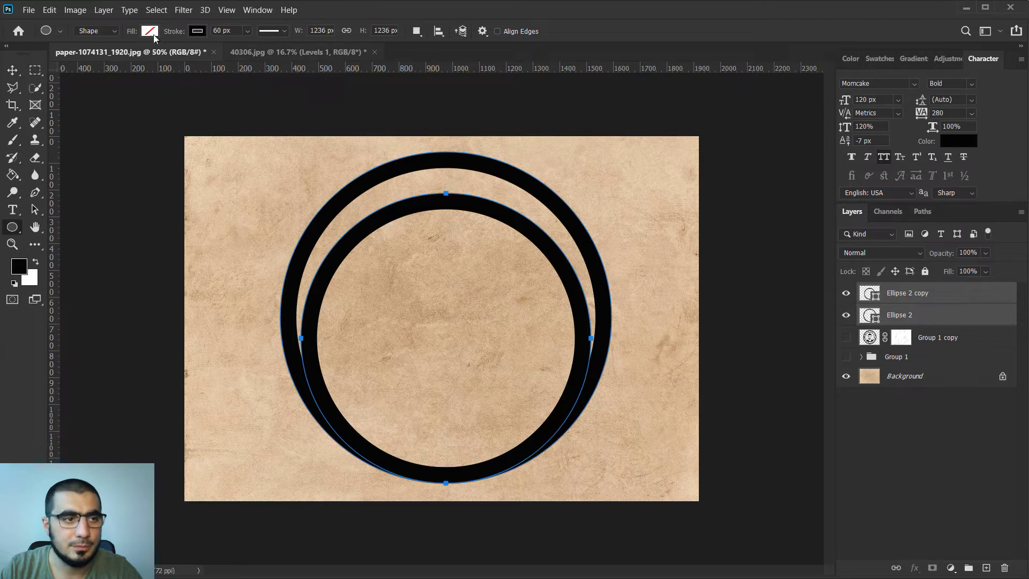
pyautogui.click(14, 75)
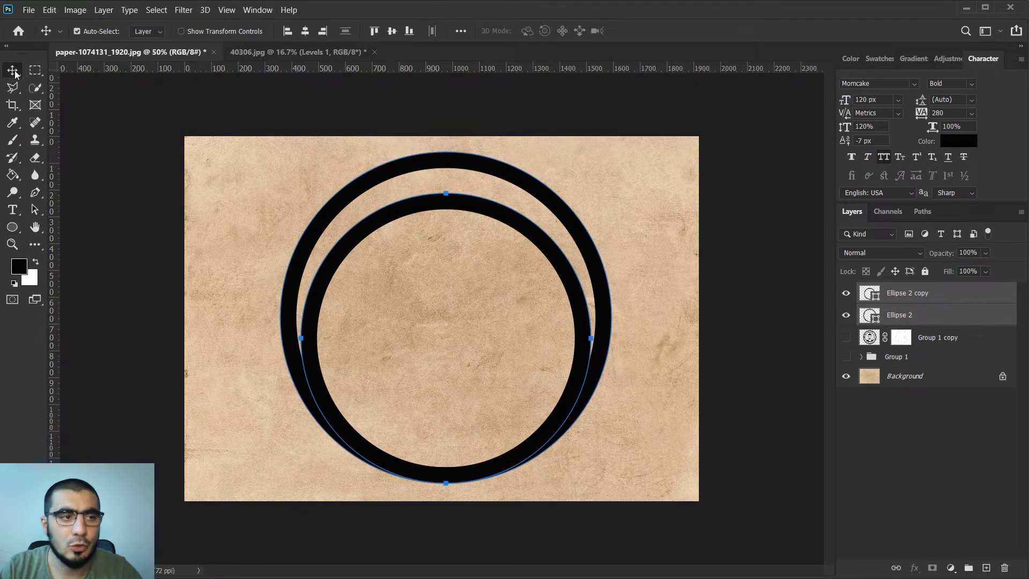
pyautogui.click(304, 33)
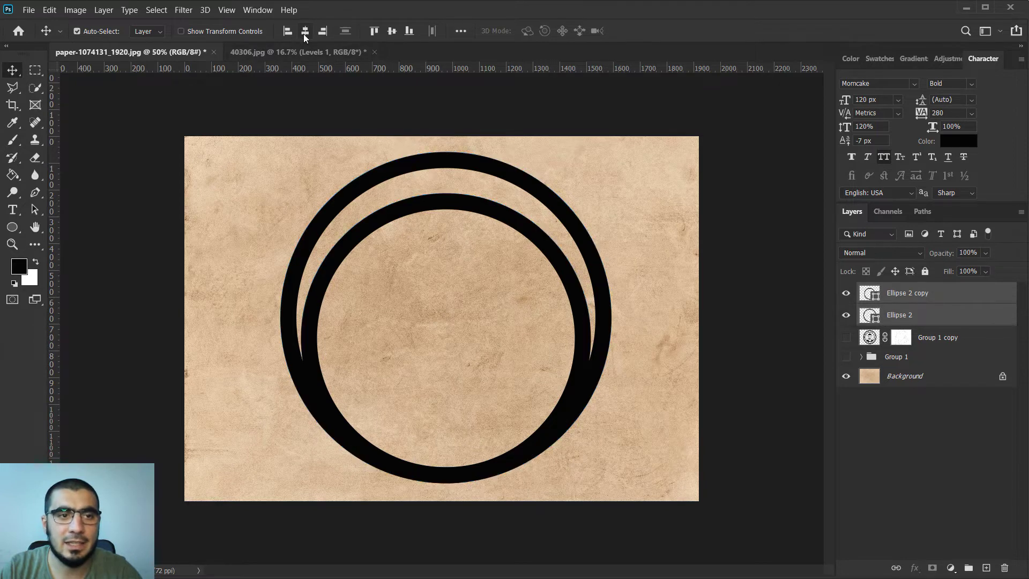
pyautogui.click(392, 31)
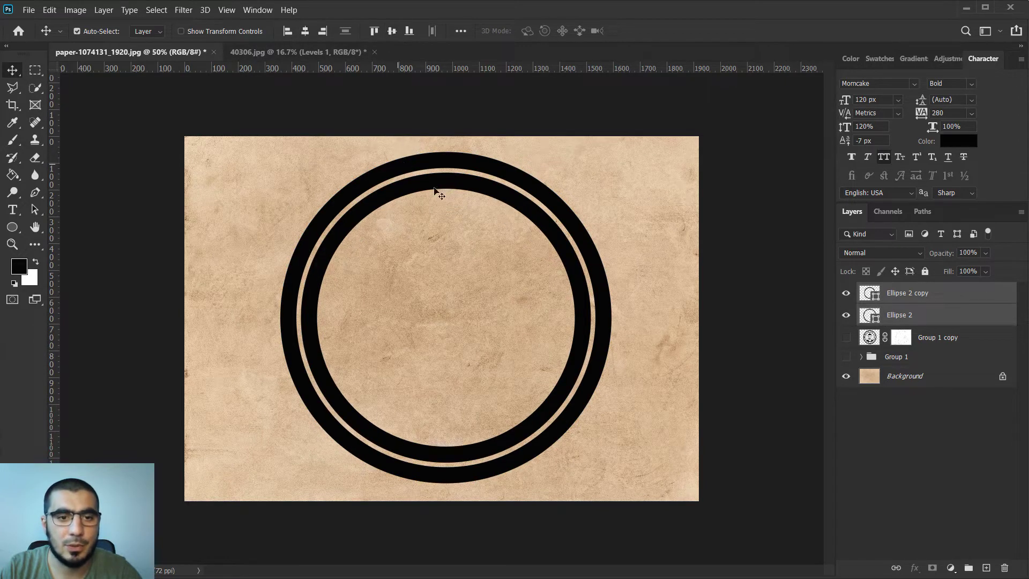
pyautogui.click(919, 302)
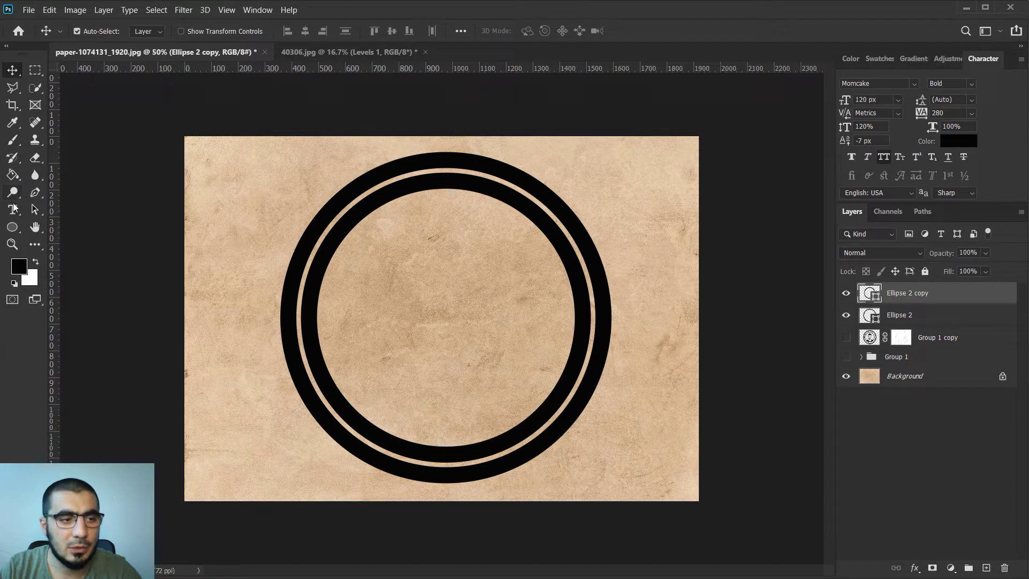
pyautogui.click(7, 230)
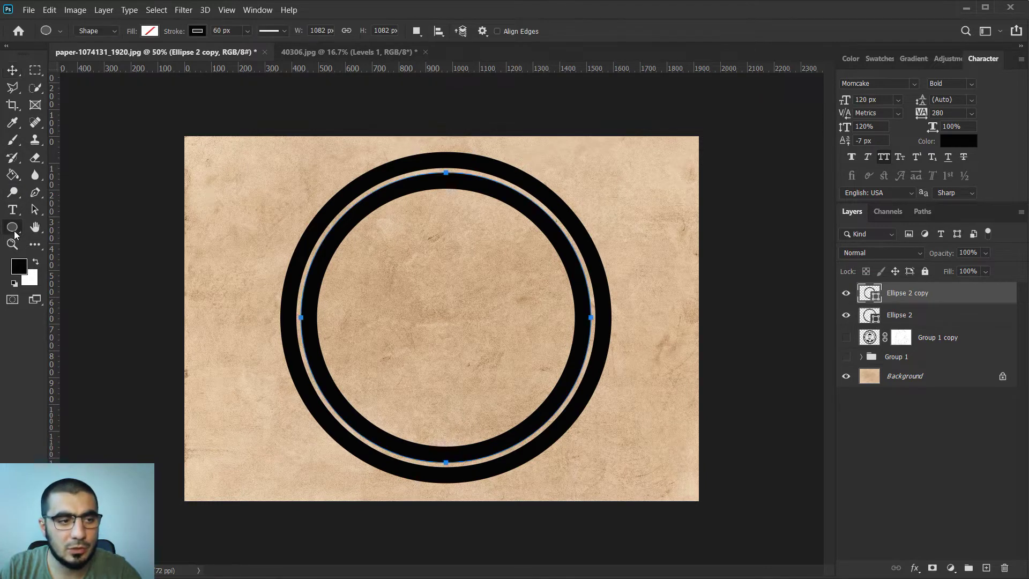
# Thin the inner ring's stroke to 20 px.
pyautogui.click(236, 30)
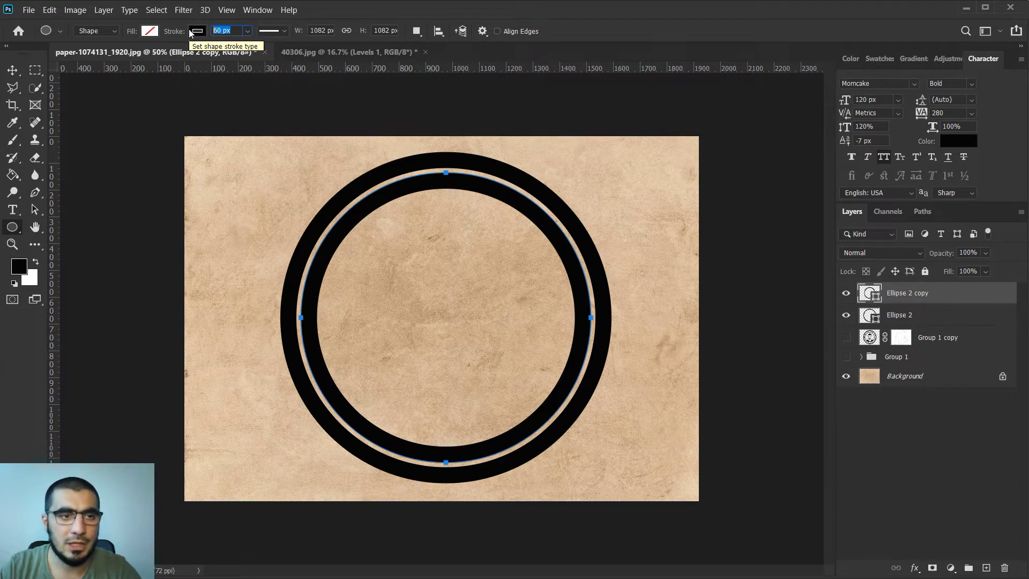
pyautogui.write('20')
pyautogui.press('Return')
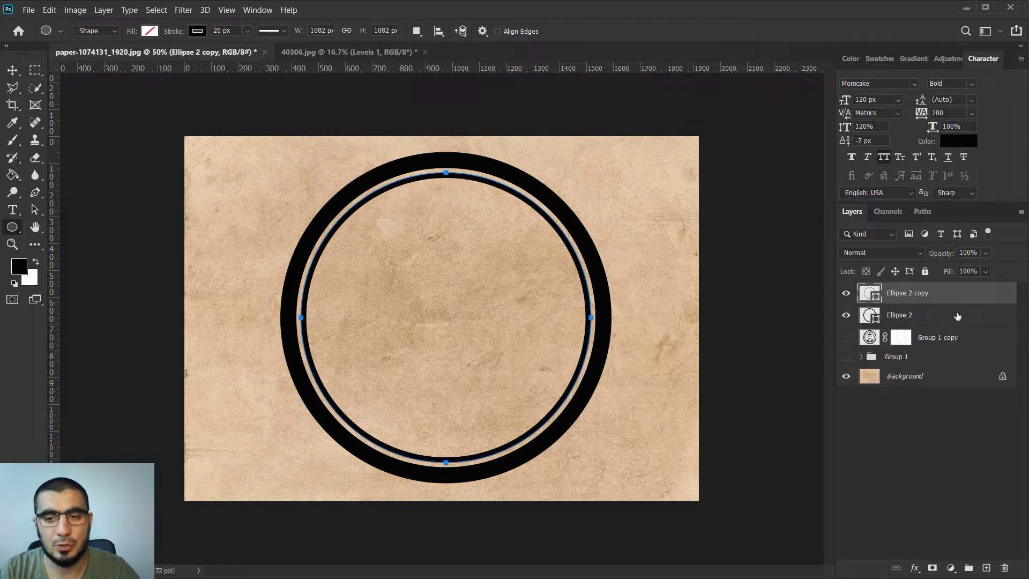
# Duplicate the thin ring, shrink it to about 84%, and centre it within the middle ring.
pyautogui.hotkey('ctrl', 'j')
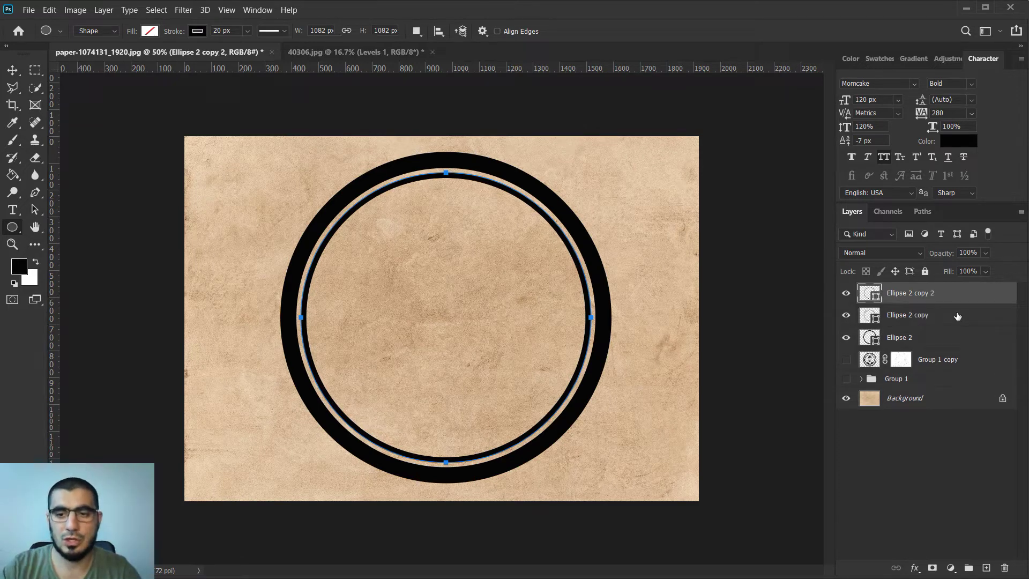
pyautogui.hotkey('ctrl', 't')
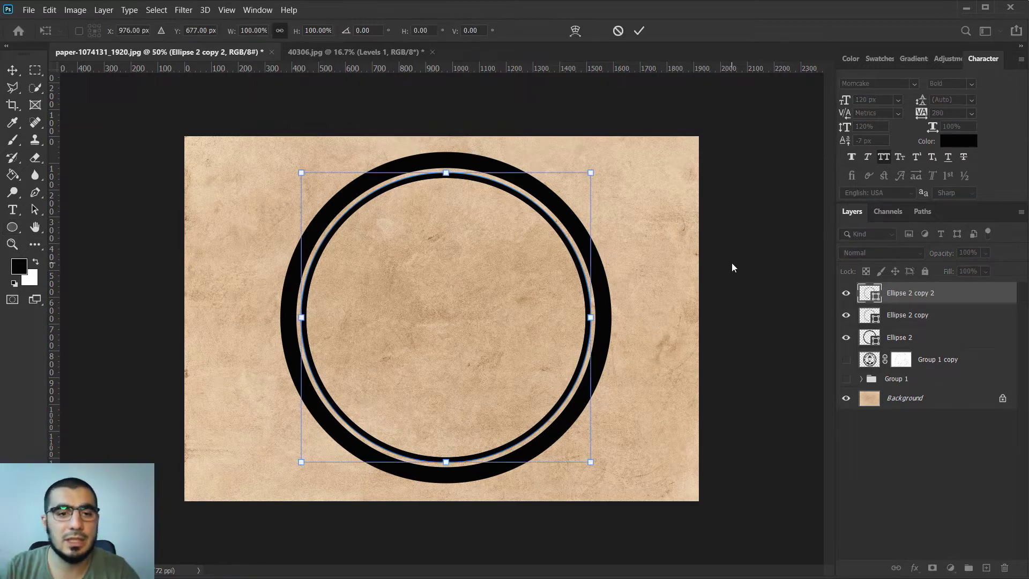
pyautogui.moveTo(441, 185); pyautogui.dragTo(433, 222)
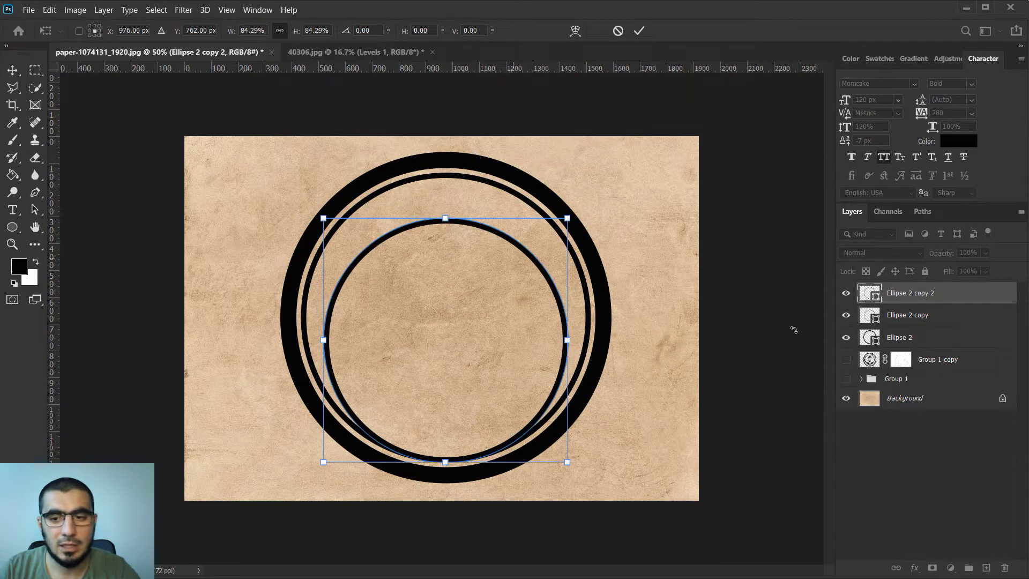
pyautogui.press('Return')
pyautogui.keyDown('shift'); pyautogui.click(930, 321); pyautogui.keyUp('shift')
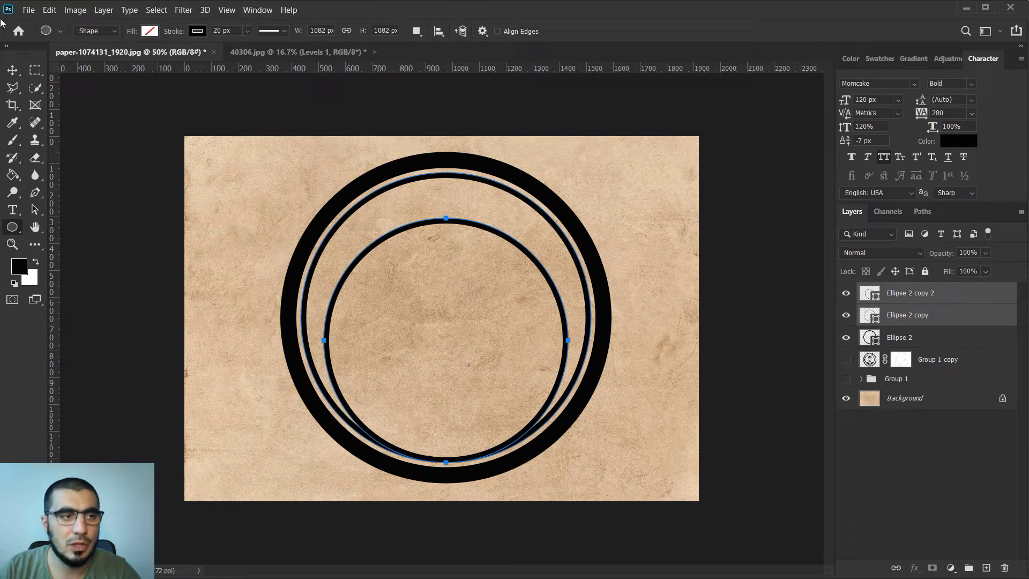
pyautogui.click(8, 70)
pyautogui.click(307, 34)
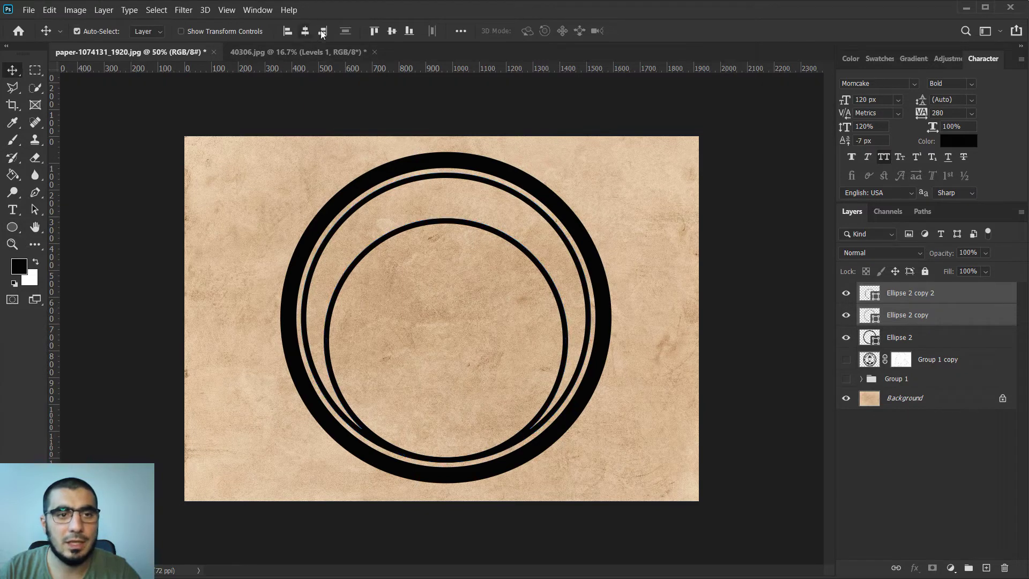
pyautogui.click(390, 31)
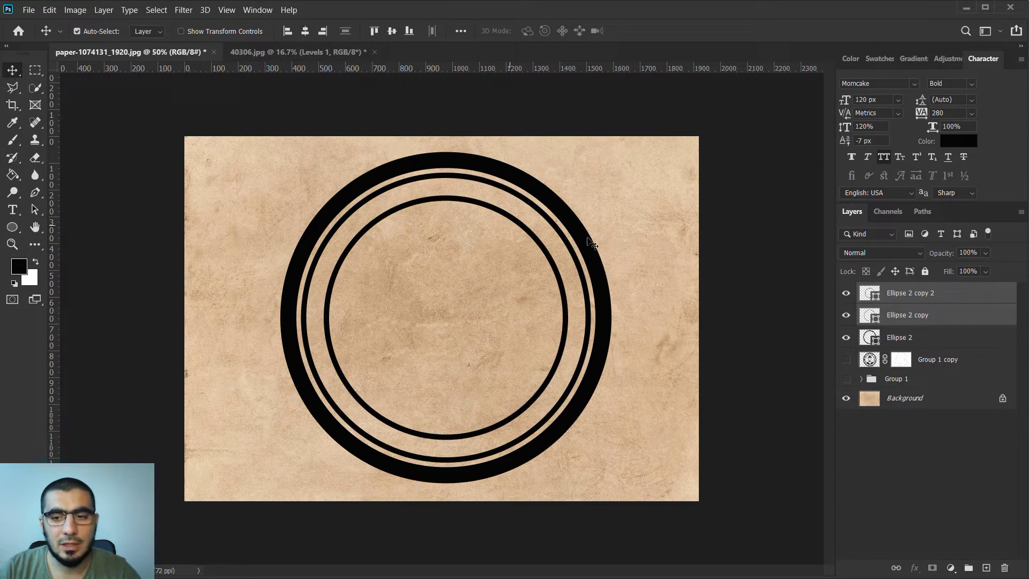
# Shrink the smallest ring slightly to about 97% and re-centre it vertically.
pyautogui.click(957, 294)
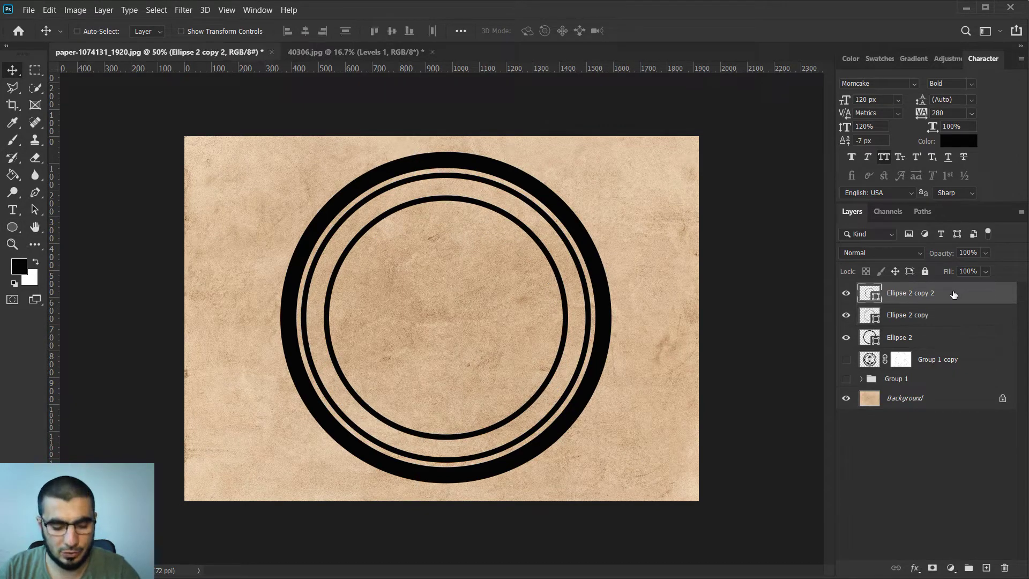
pyautogui.hotkey('ctrl', 't')
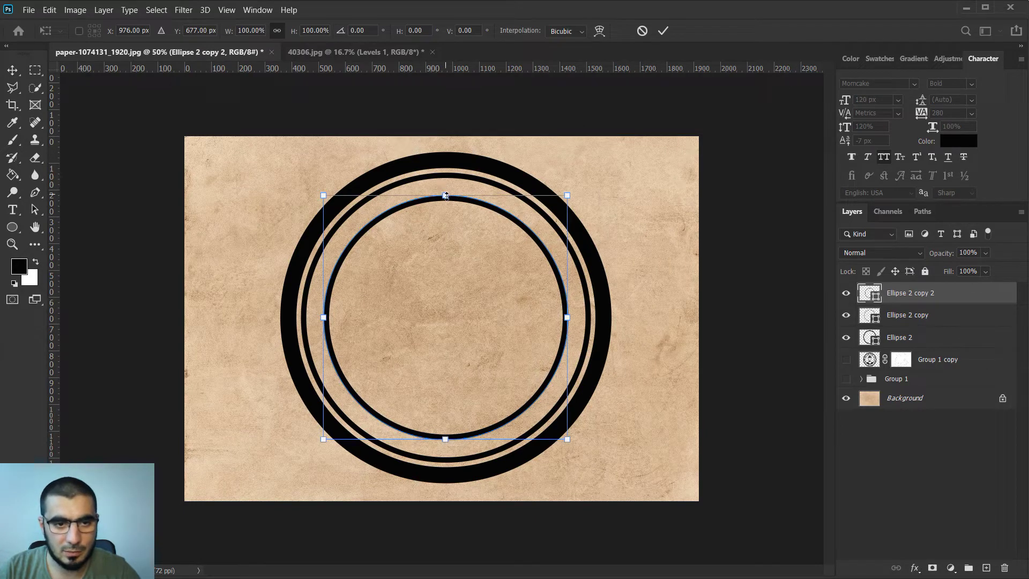
pyautogui.moveTo(446, 196); pyautogui.dragTo(446, 208)
pyautogui.press('Return')
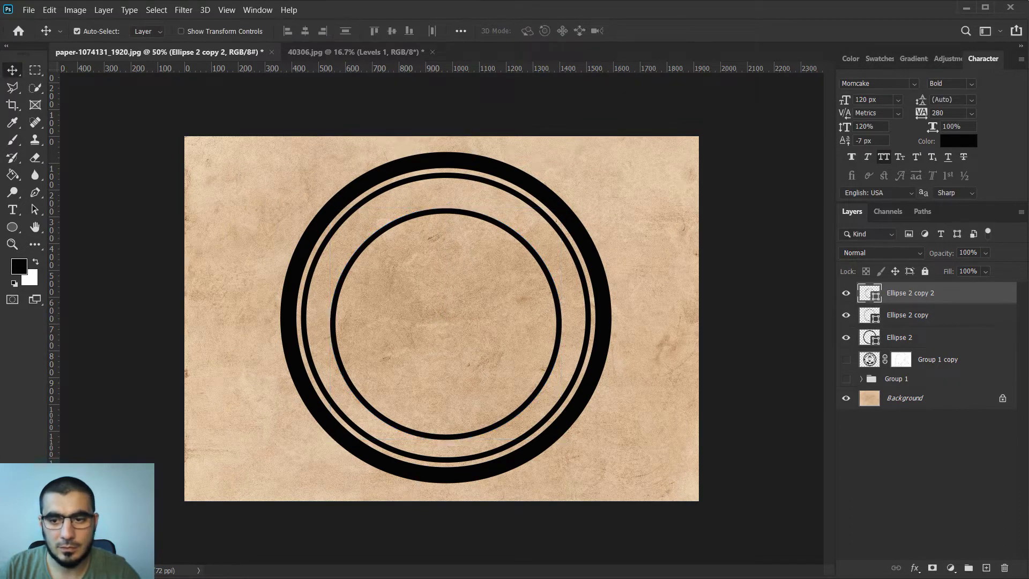
pyautogui.keyDown('shift'); pyautogui.click(940, 311); pyautogui.keyUp('shift')
pyautogui.press('ctrl')
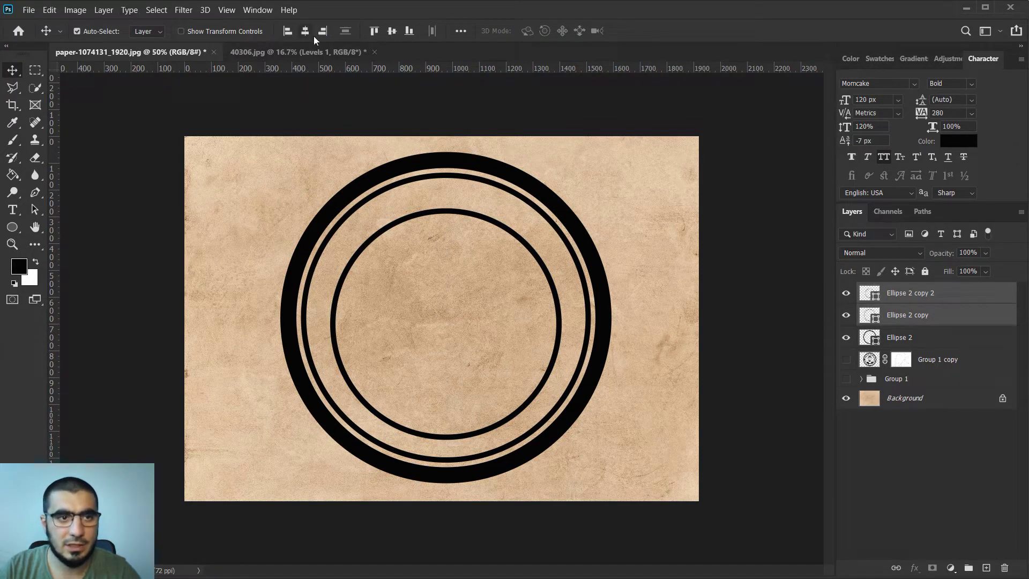
pyautogui.click(392, 31)
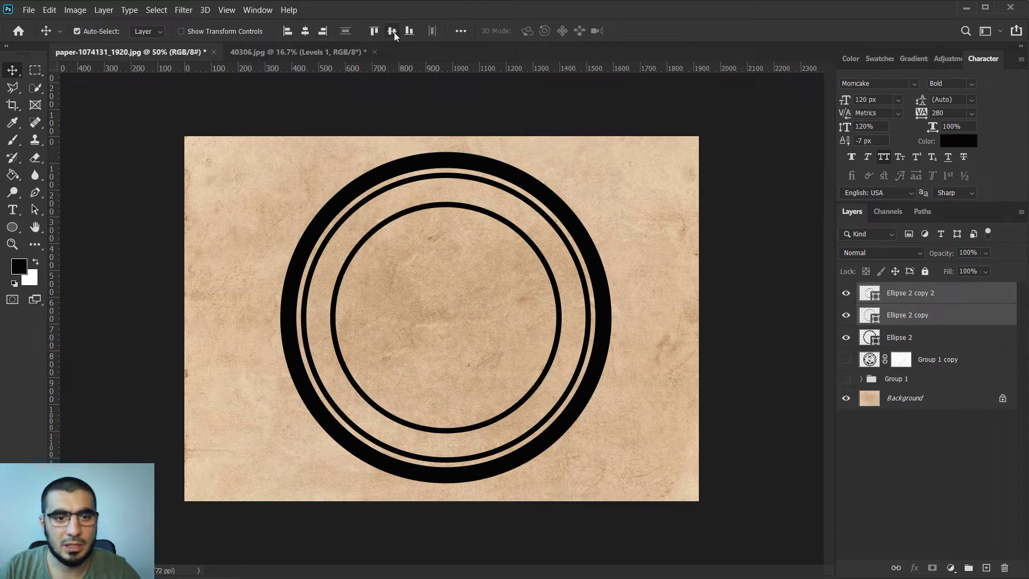
pyautogui.press('t')
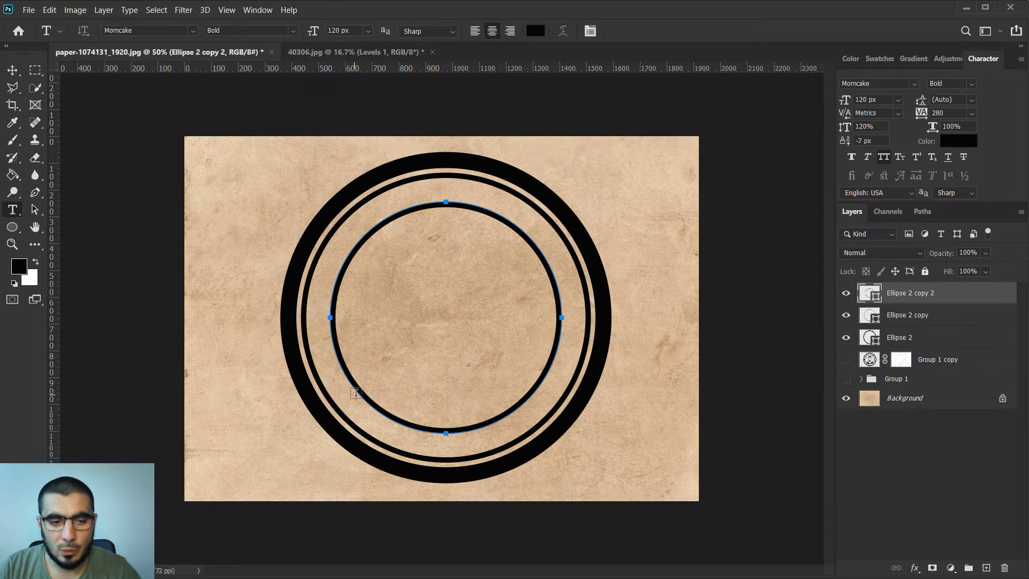
# Type YOUR RANDOM EFFECT along the innermost circle path and select all of it.
pyautogui.click(358, 392)
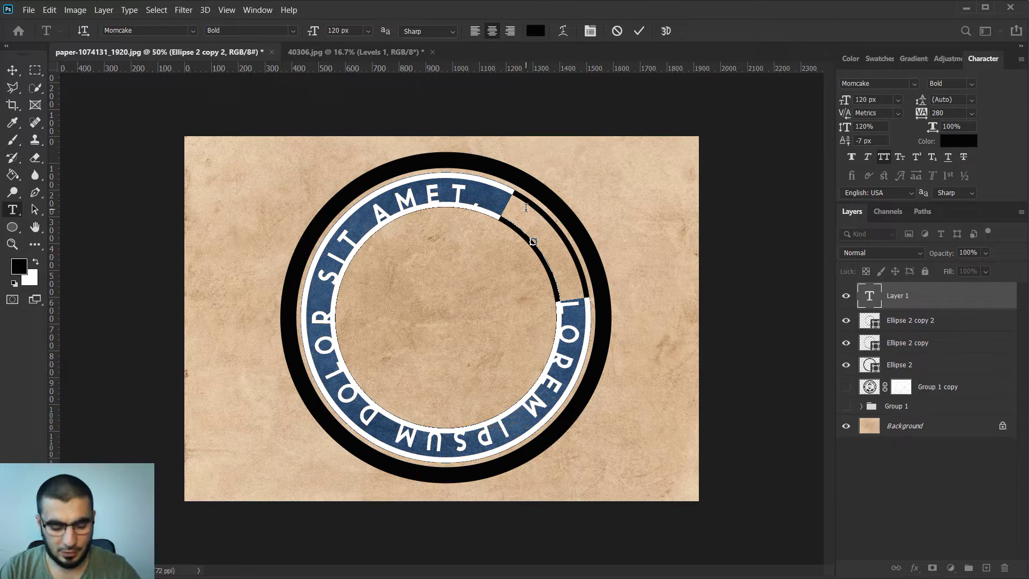
pyautogui.write('you')
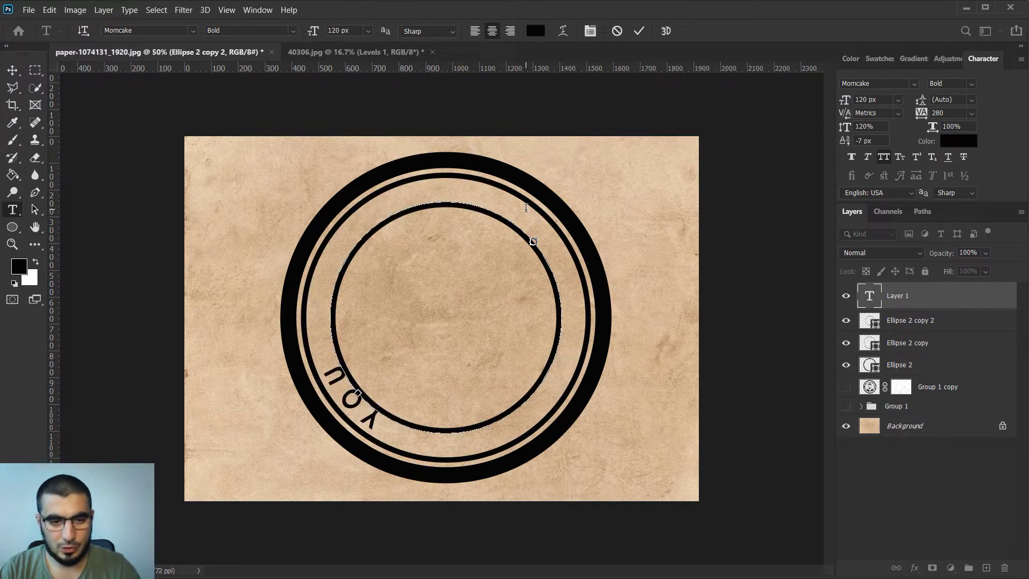
pyautogui.write('r')
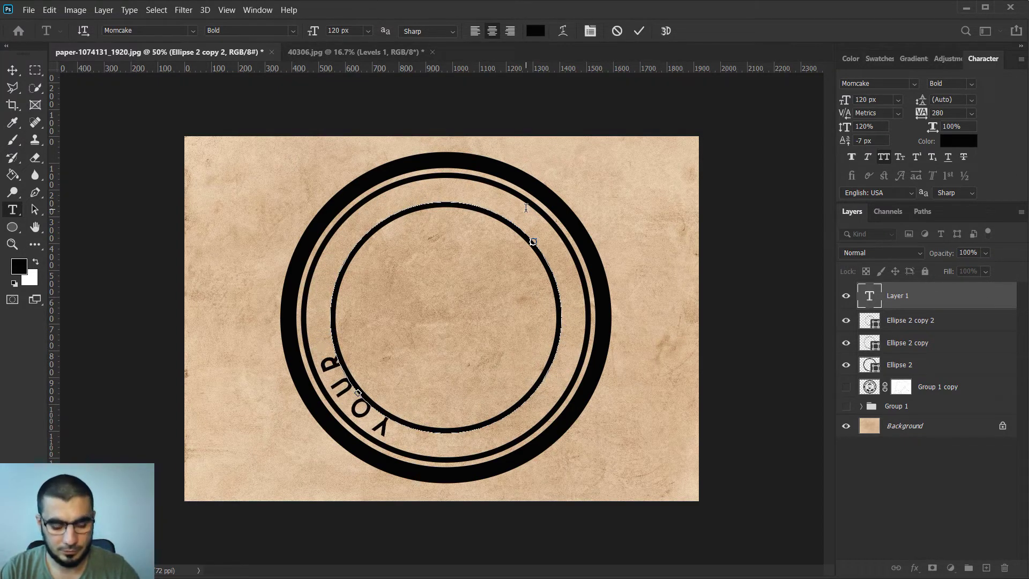
pyautogui.write(' bran')
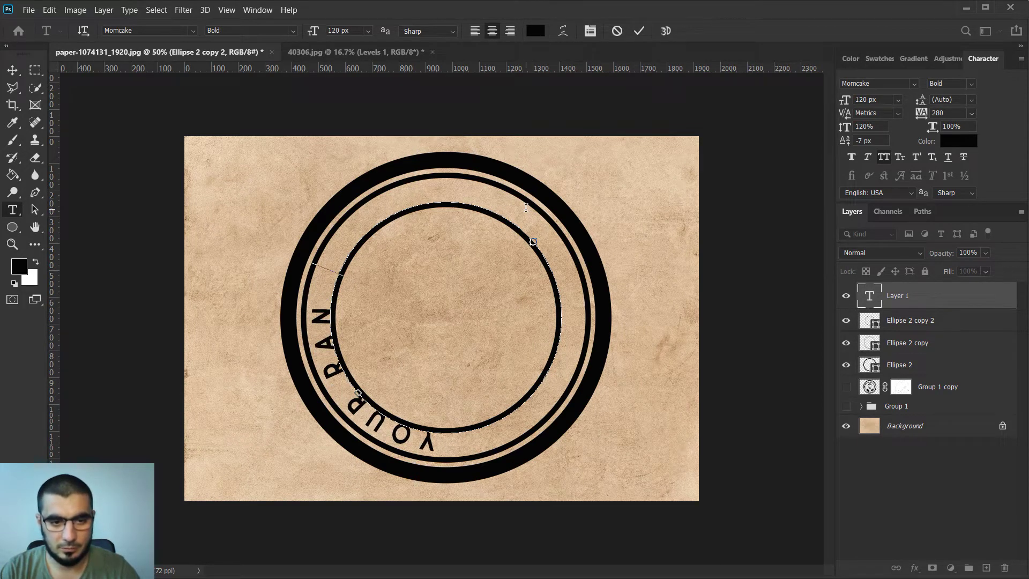
pyautogui.write('dom eff')
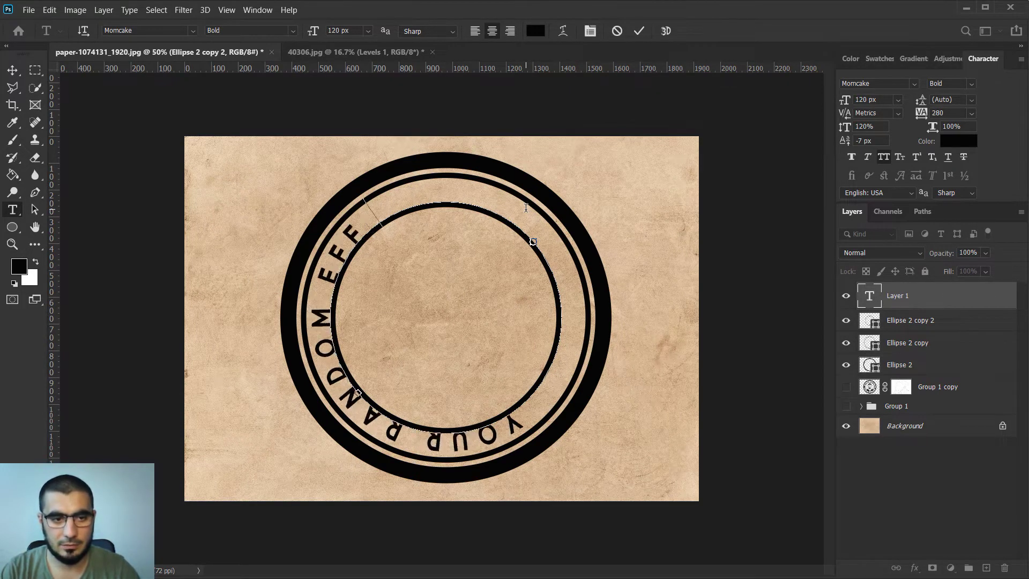
pyautogui.write('ect')
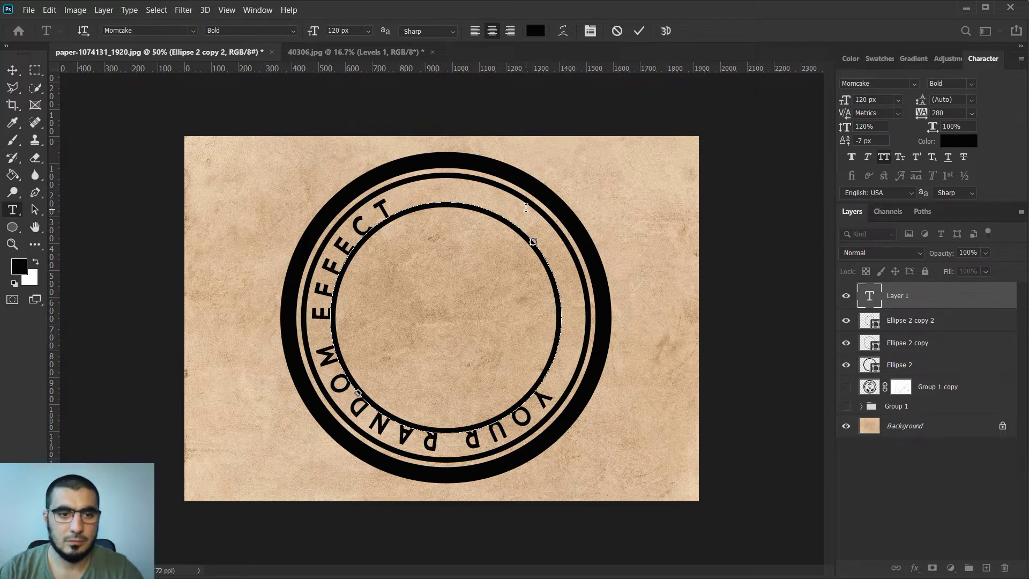
pyautogui.hotkey('ctrl', 'a')
# Keep Momcake Bold, set tracking to 300 and baseline shift to 5 px, then commit.
pyautogui.click(193, 31)
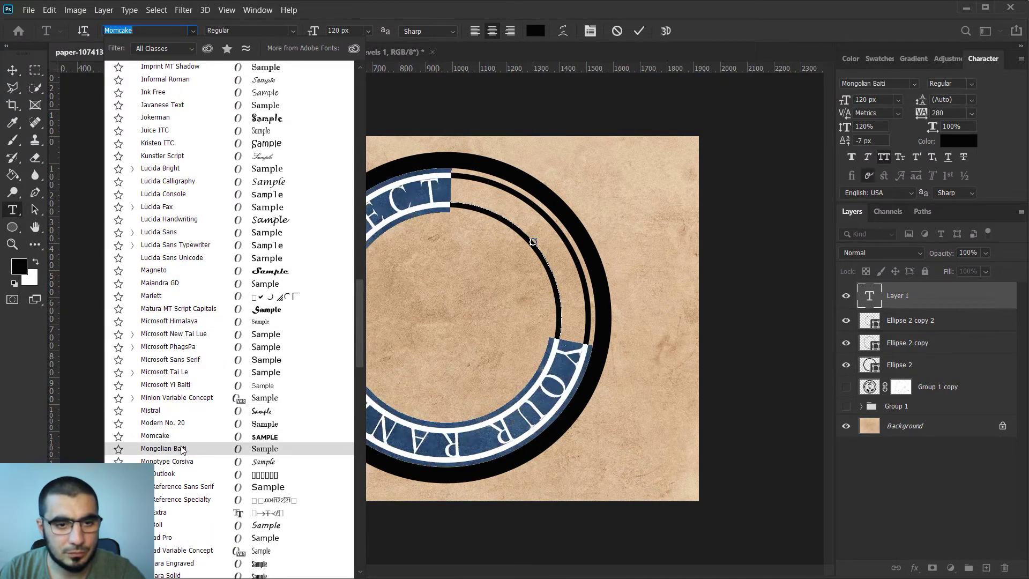
pyautogui.click(667, 4)
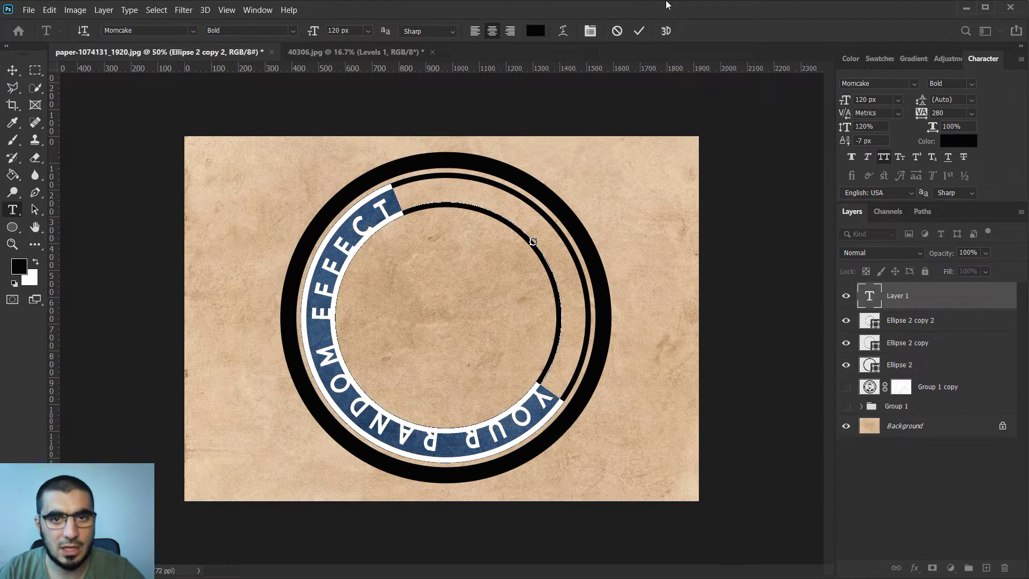
pyautogui.click(951, 111)
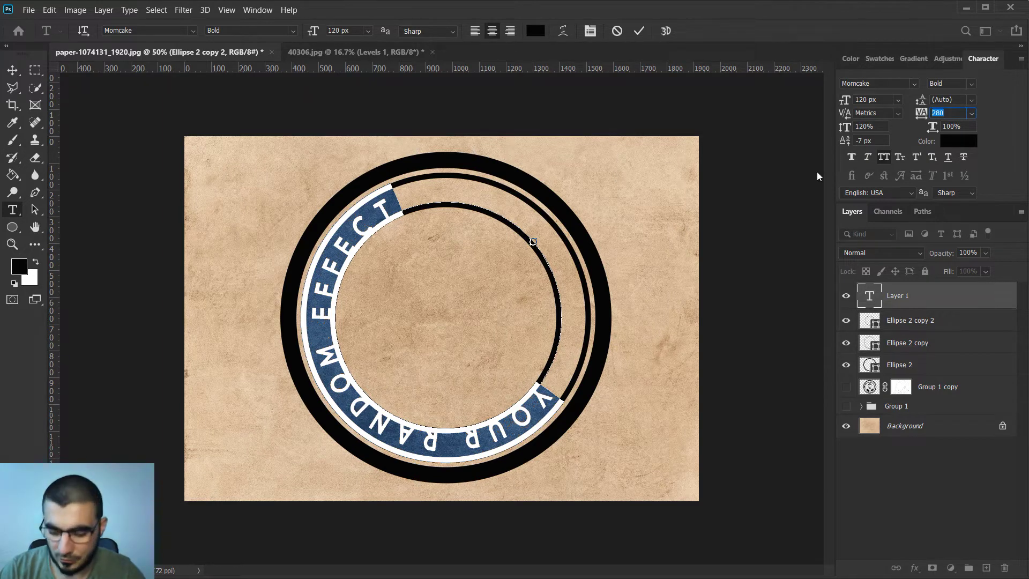
pyautogui.write('300')
pyautogui.press('Return')
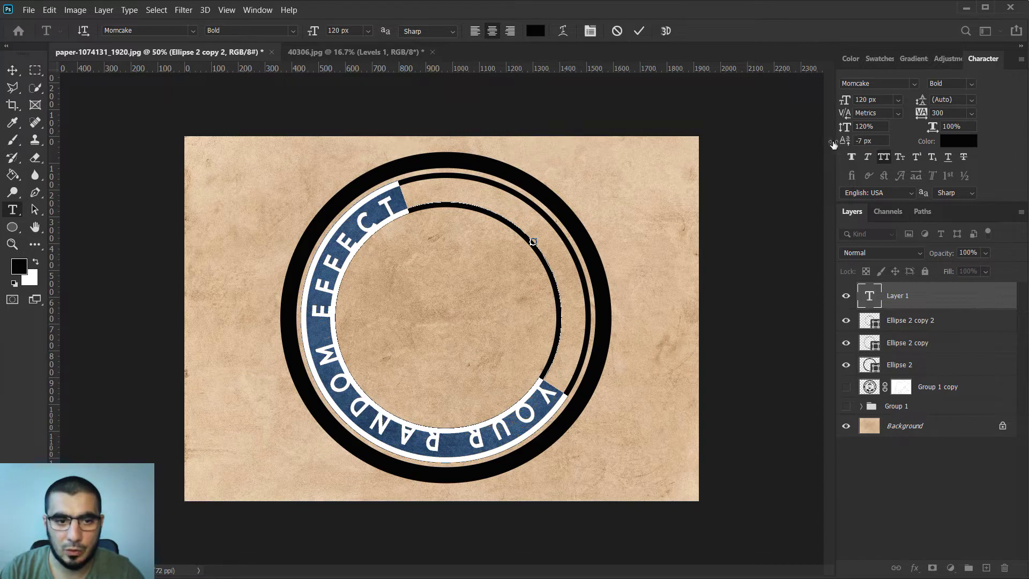
pyautogui.moveTo(833, 142); pyautogui.dragTo(850, 154)
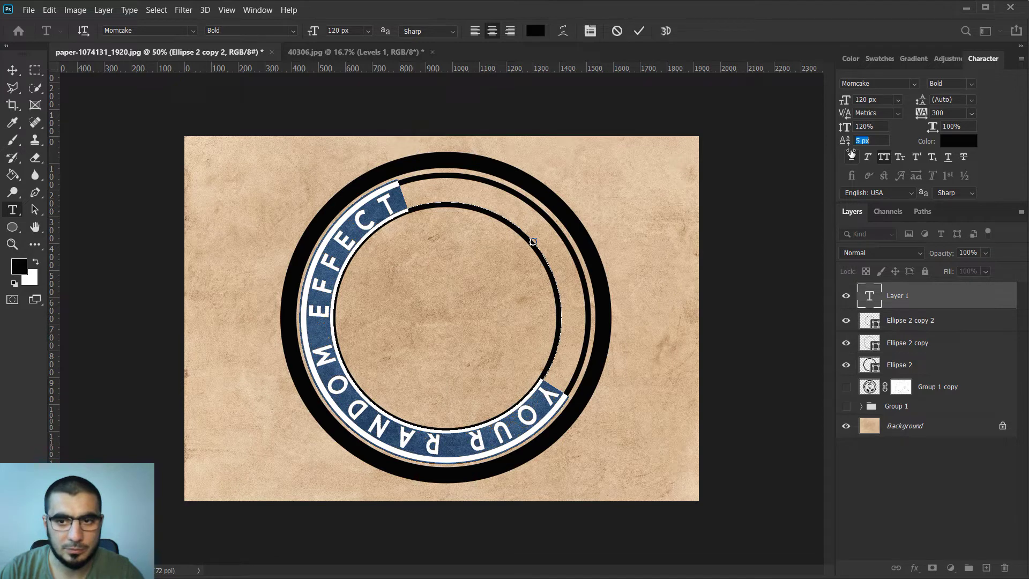
pyautogui.hotkey('ctrl', 'Return')
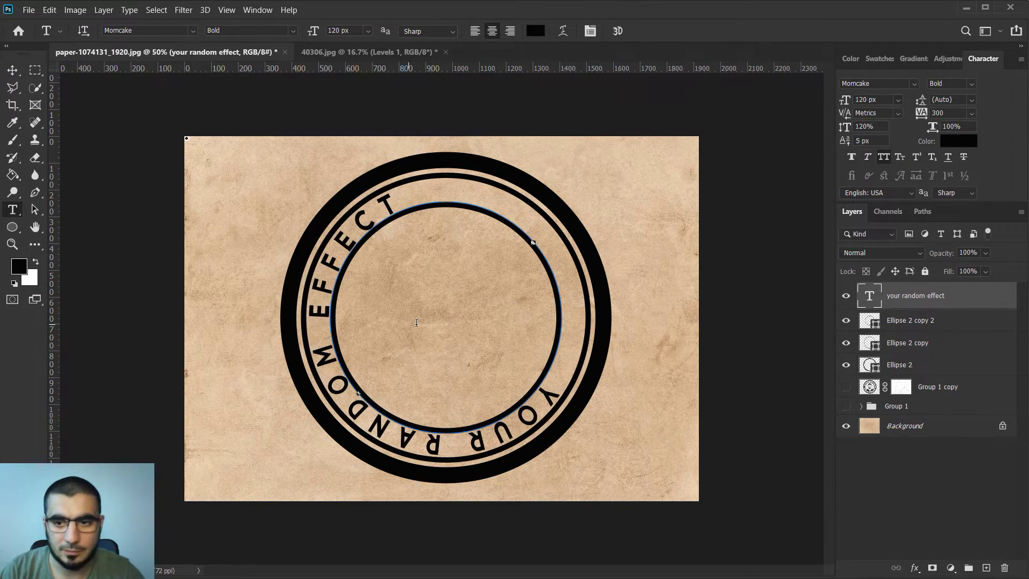
# Select the curved text layer and rotate it around the ring.
pyautogui.click(912, 327)
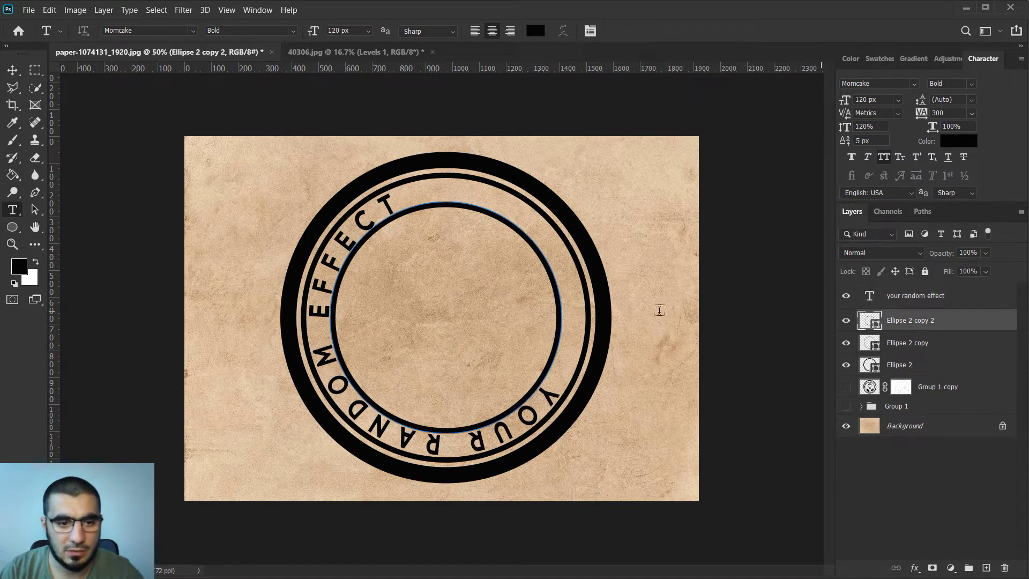
pyautogui.click(919, 300)
pyautogui.hotkey('ctrl', 't')
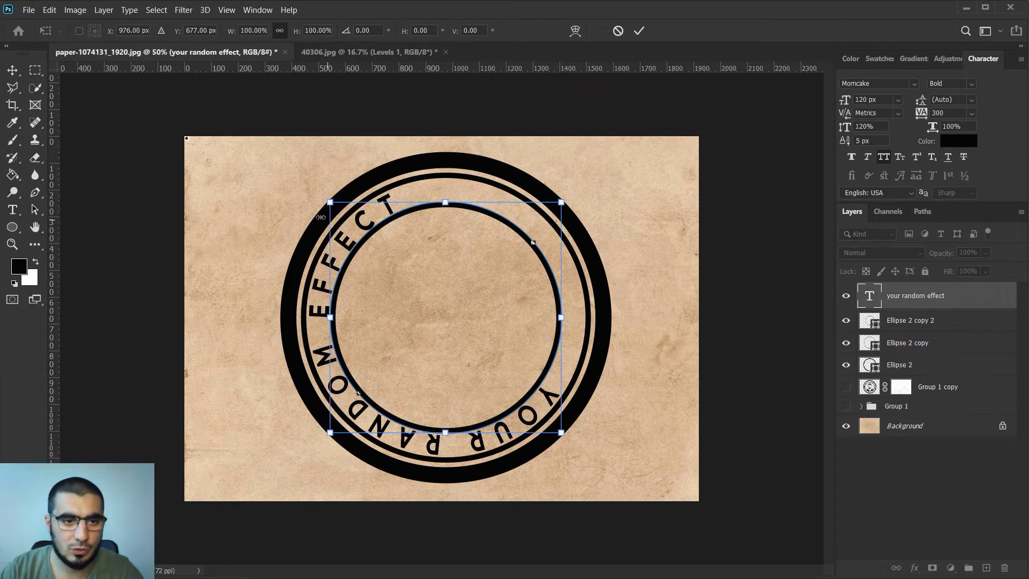
pyautogui.moveTo(448, 162); pyautogui.dragTo(496, 172)
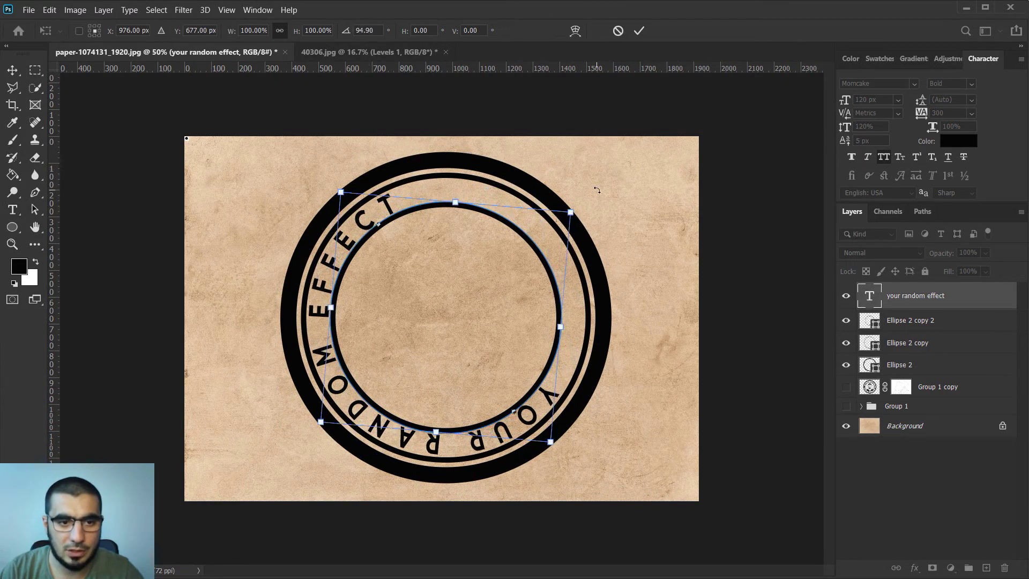
pyautogui.press('Return')
pyautogui.press('t')
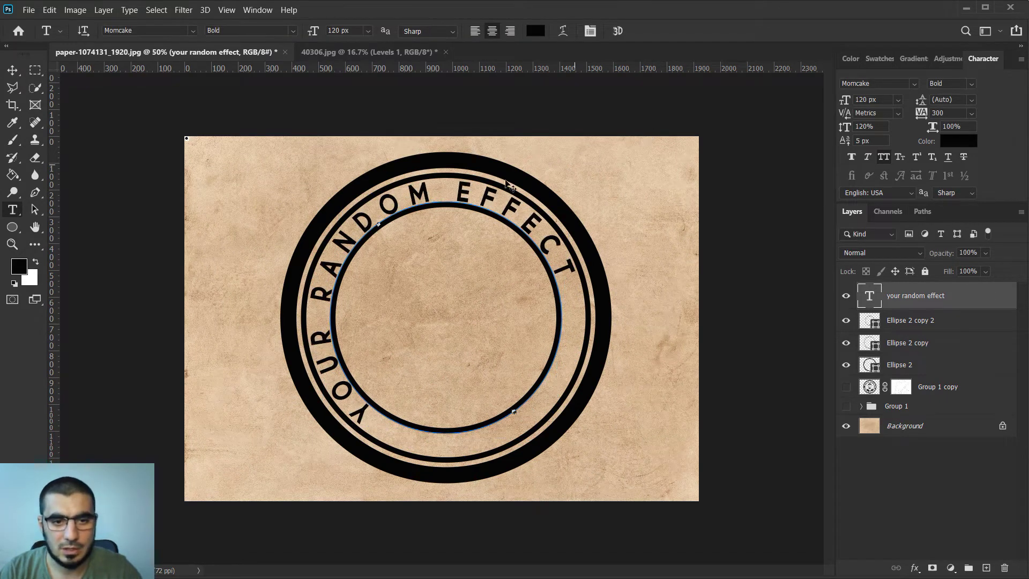
# Rotate the text twice more until it arcs evenly across the top of the rings.
pyautogui.hotkey('ctrl', 't')
pyautogui.moveTo(291, 195); pyautogui.dragTo(370, 167)
pyautogui.press('Return')
pyautogui.press('t')
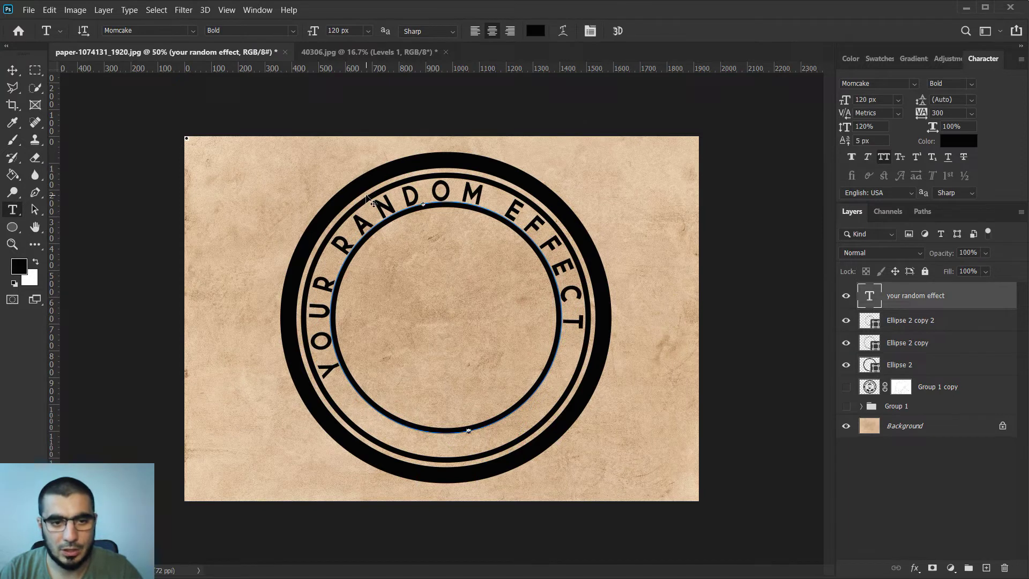
pyautogui.hotkey('ctrl', 't')
pyautogui.moveTo(305, 190); pyautogui.dragTo(354, 162)
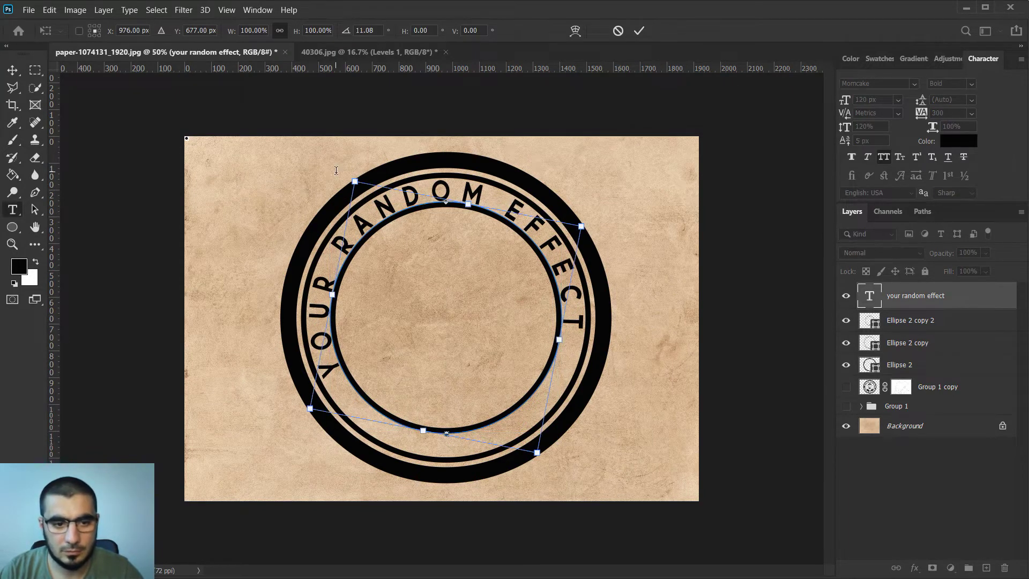
pyautogui.press('Return')
pyautogui.press('t')
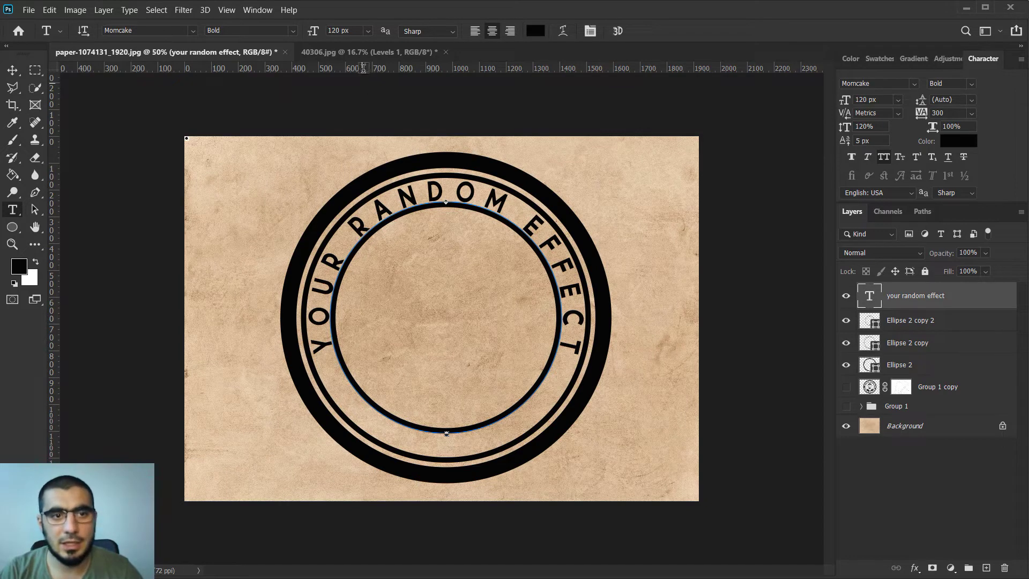
pyautogui.click(371, 52)
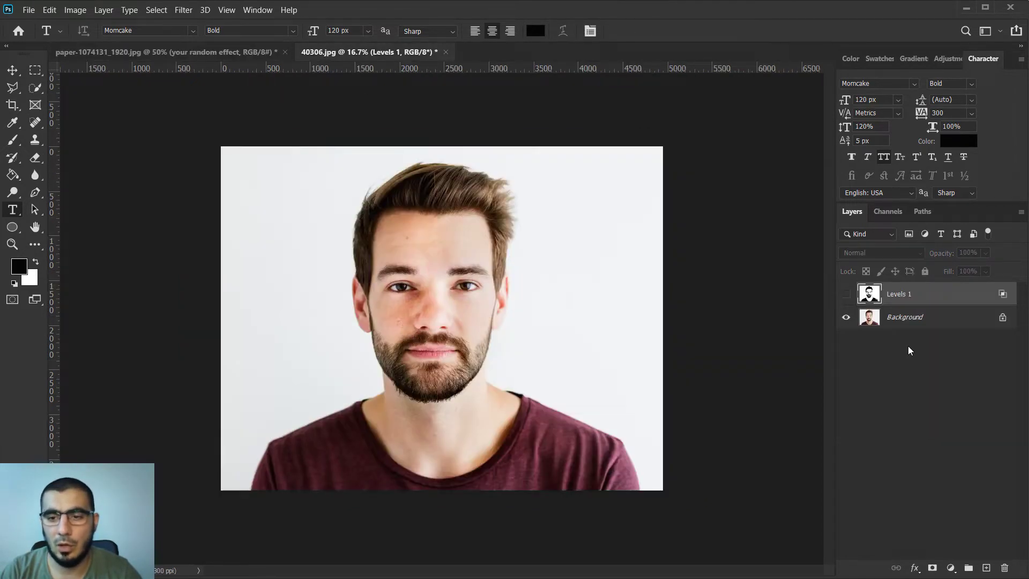
# In 40306.jpg, delete the Levels 1 adjustment and duplicate Background as Layer 1.
pyautogui.click(900, 322)
pyautogui.click(898, 295)
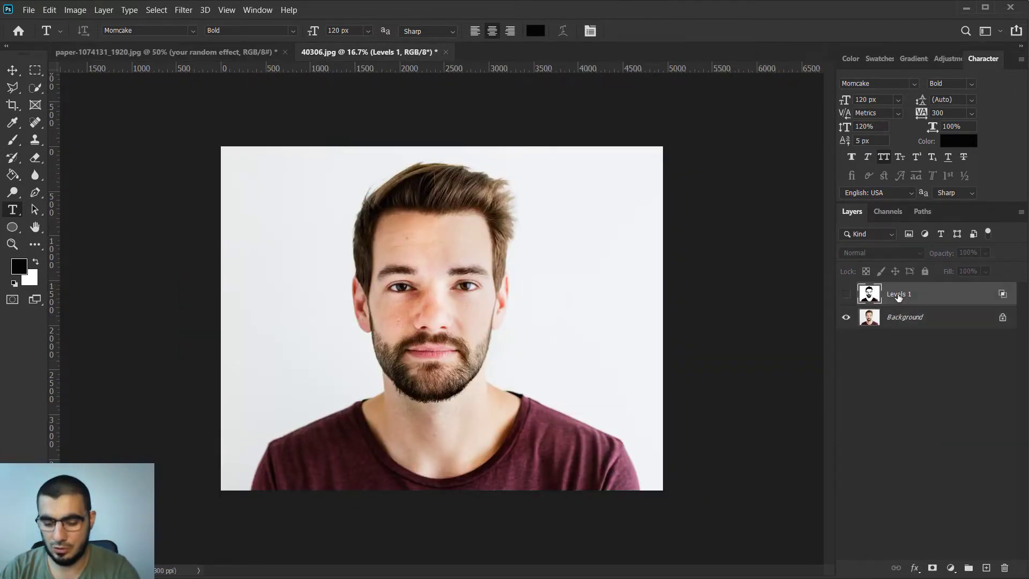
pyautogui.press('Delete')
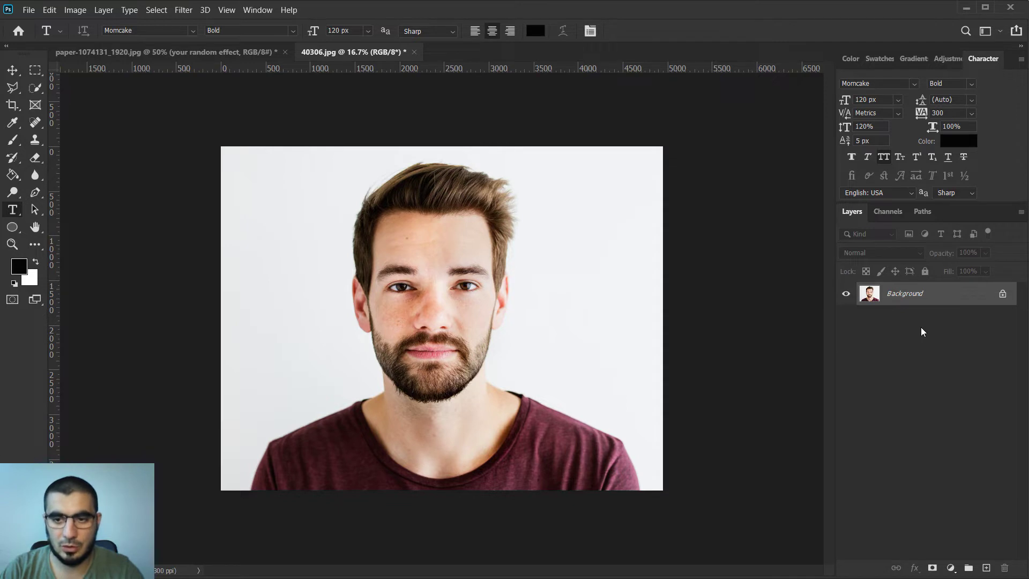
pyautogui.hotkey('ctrl', 'j')
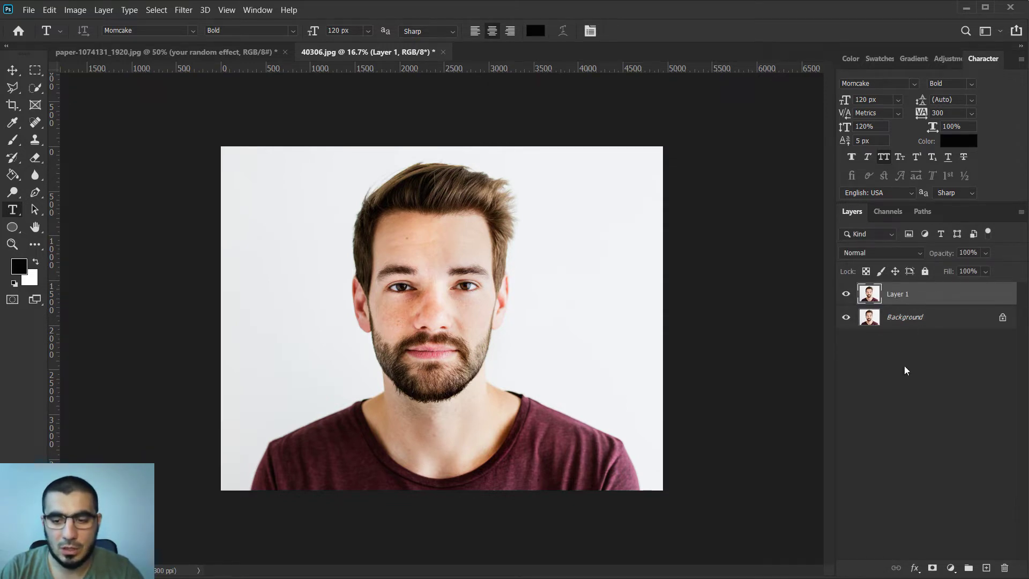
pyautogui.click(951, 569)
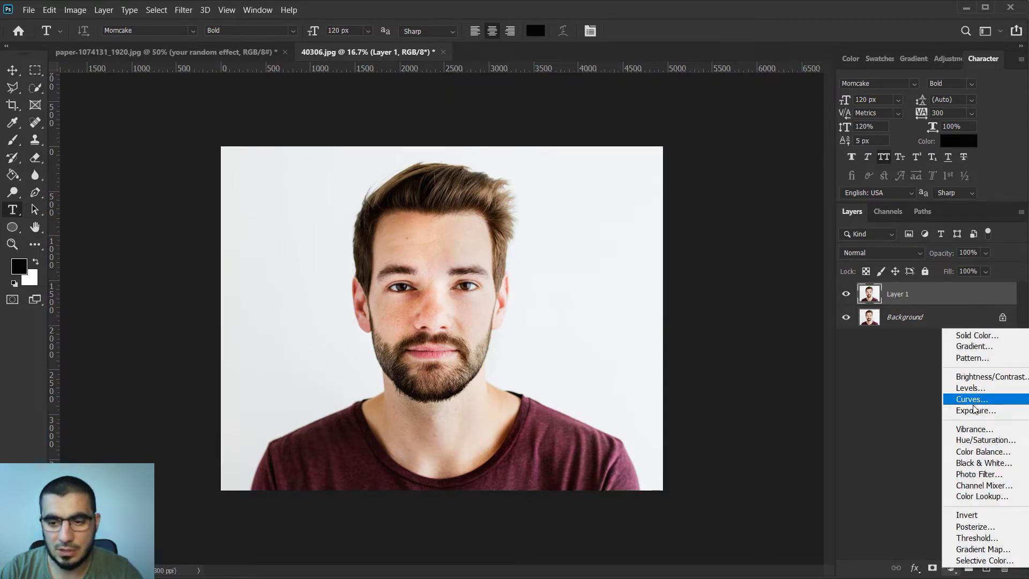
# Add a Levels adjustment with input values 12, 0.85 and 244.
pyautogui.click(983, 391)
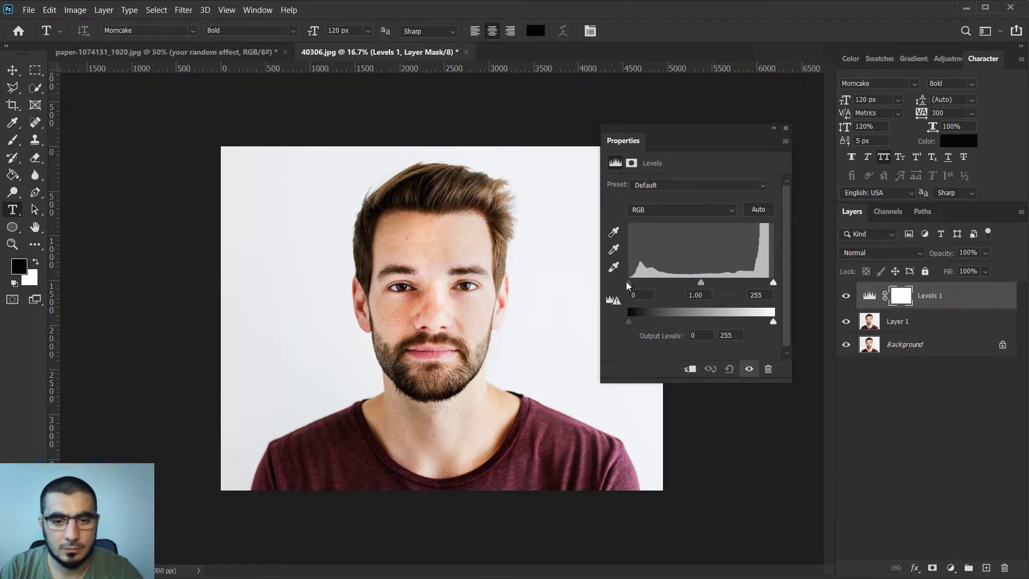
pyautogui.moveTo(627, 283); pyautogui.dragTo(635, 281)
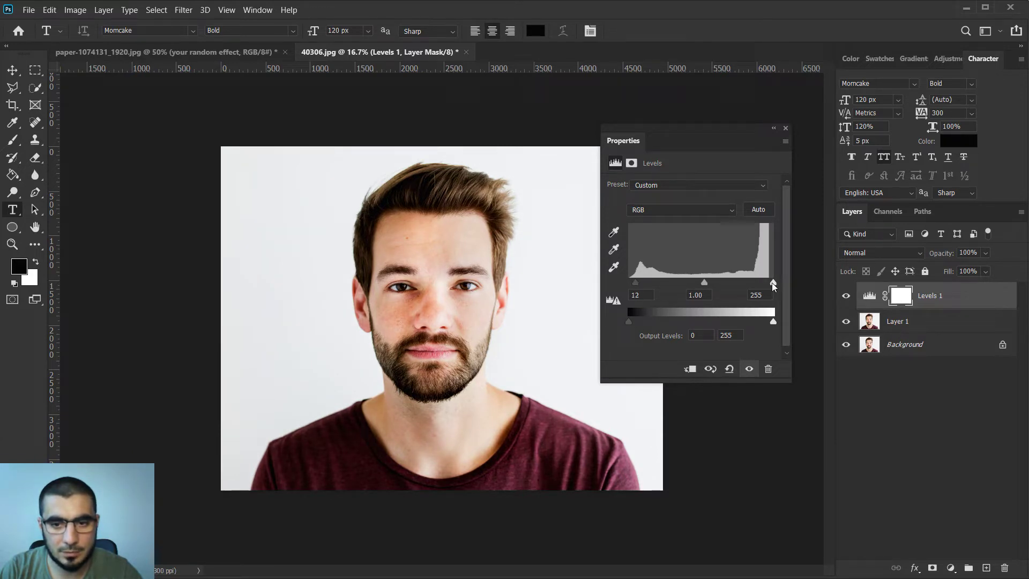
pyautogui.moveTo(774, 282); pyautogui.dragTo(769, 285)
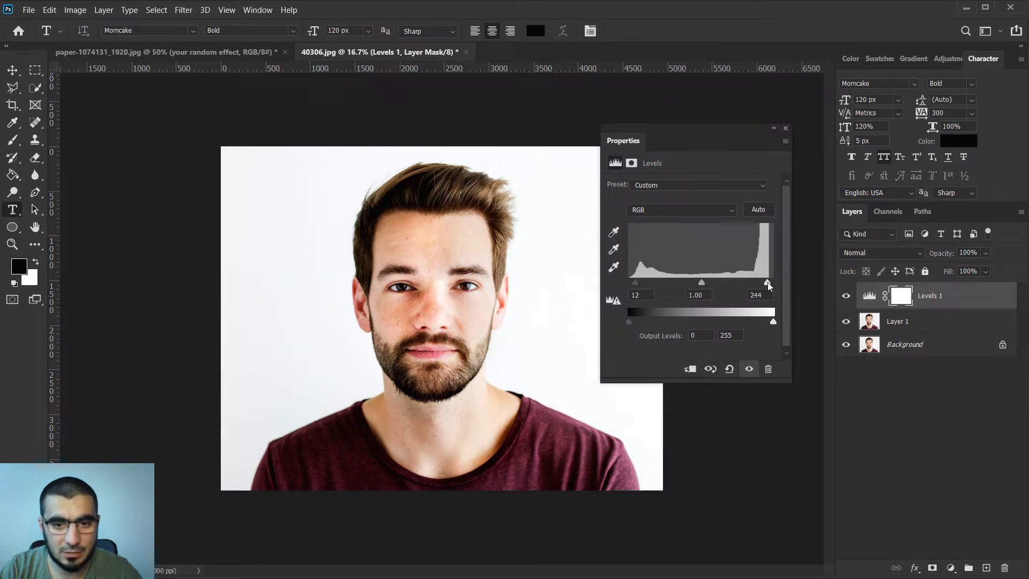
pyautogui.moveTo(701, 288); pyautogui.dragTo(708, 283)
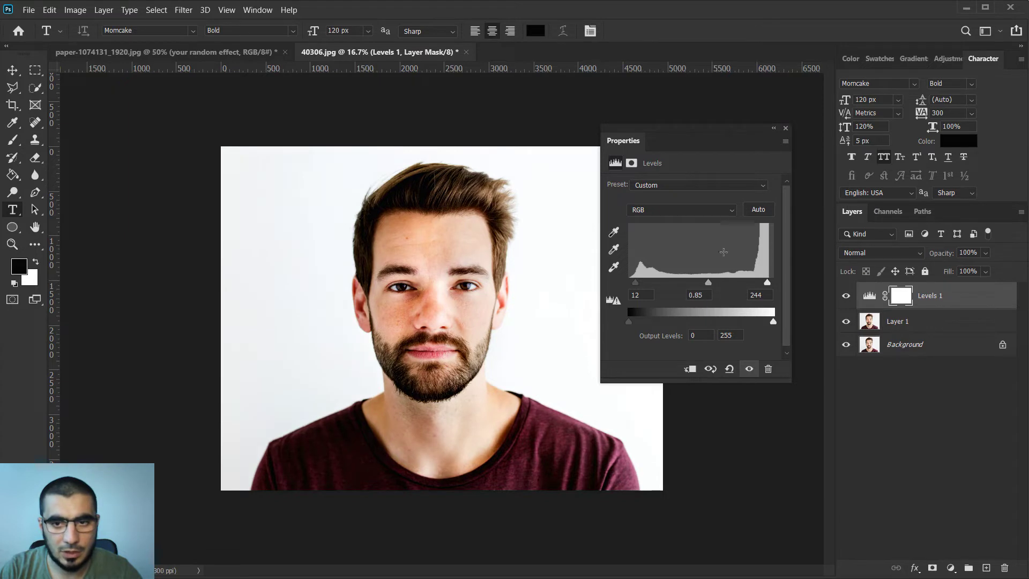
pyautogui.click(786, 128)
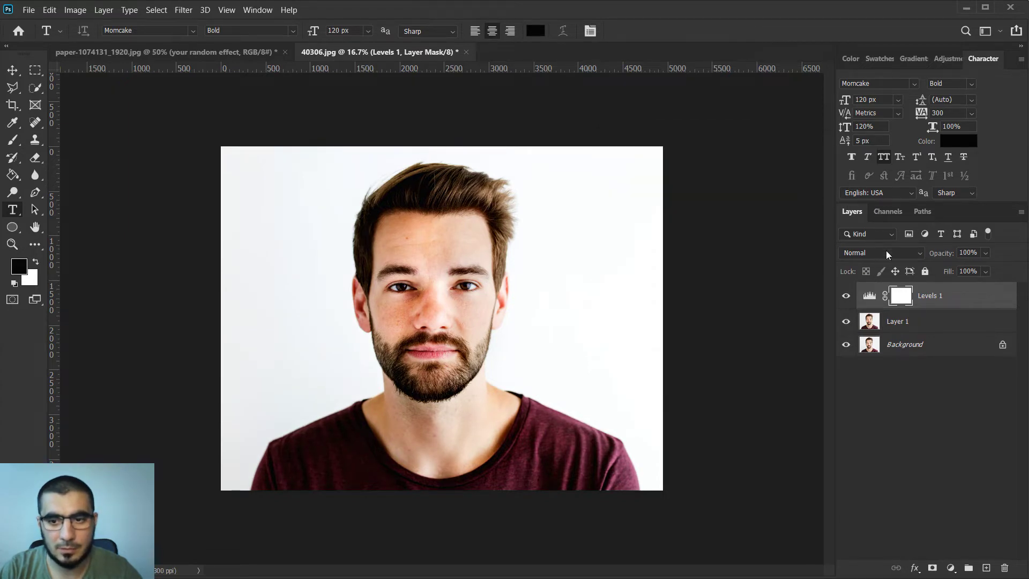
# Merge the Levels adjustment down into Layer 1.
pyautogui.click(928, 322)
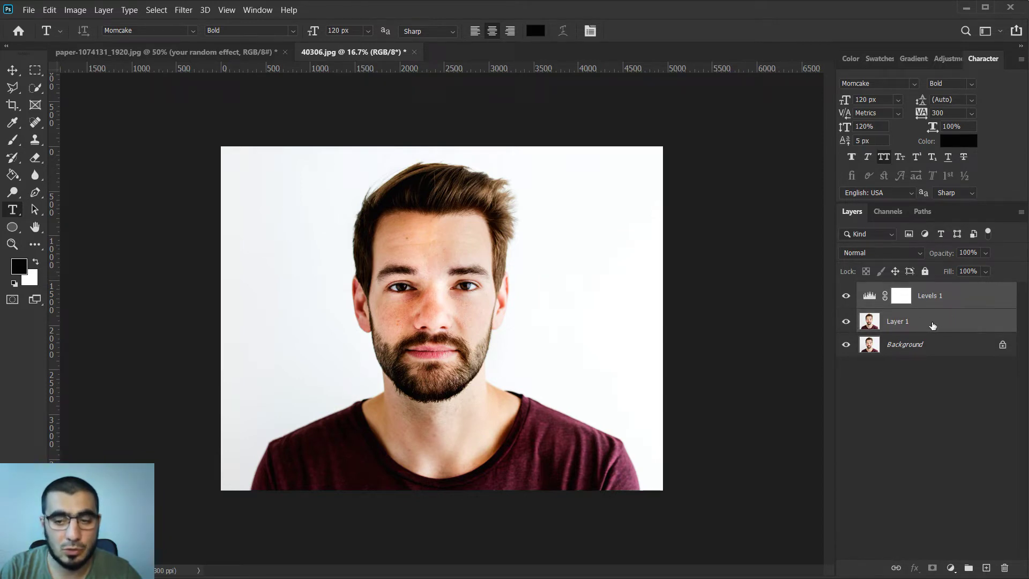
pyautogui.rightClick(942, 325)
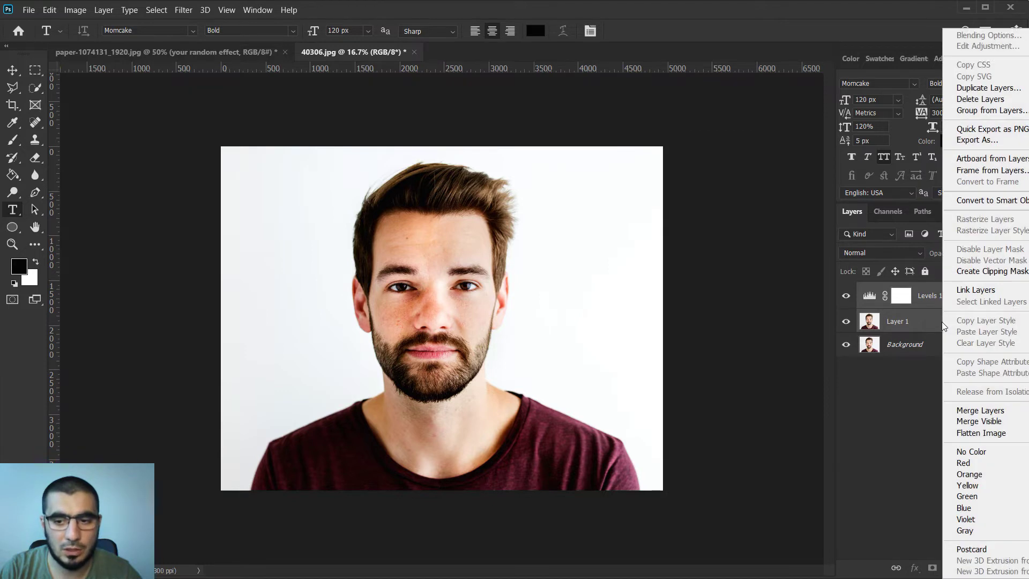
pyautogui.click(966, 410)
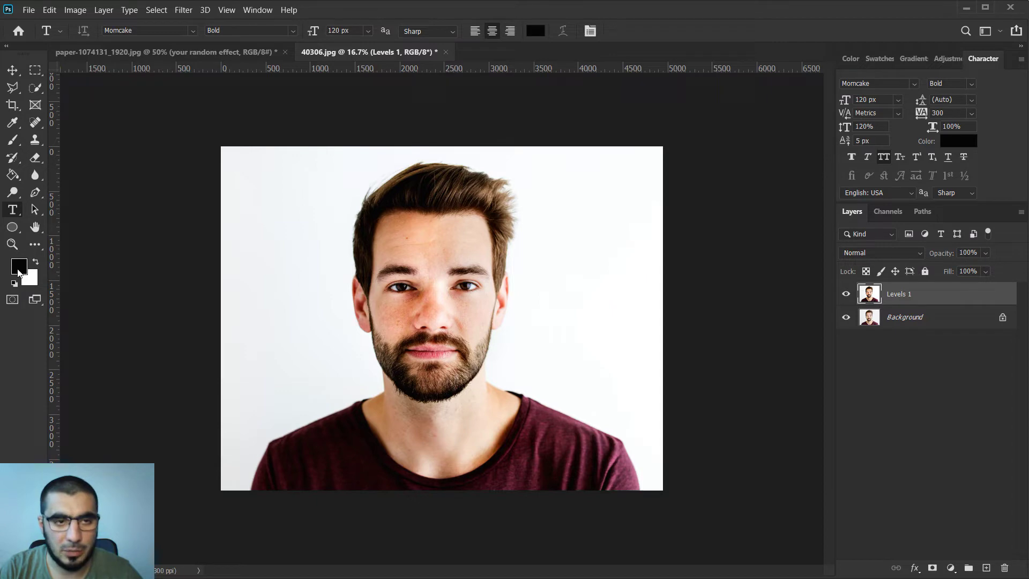
pyautogui.click(189, 11)
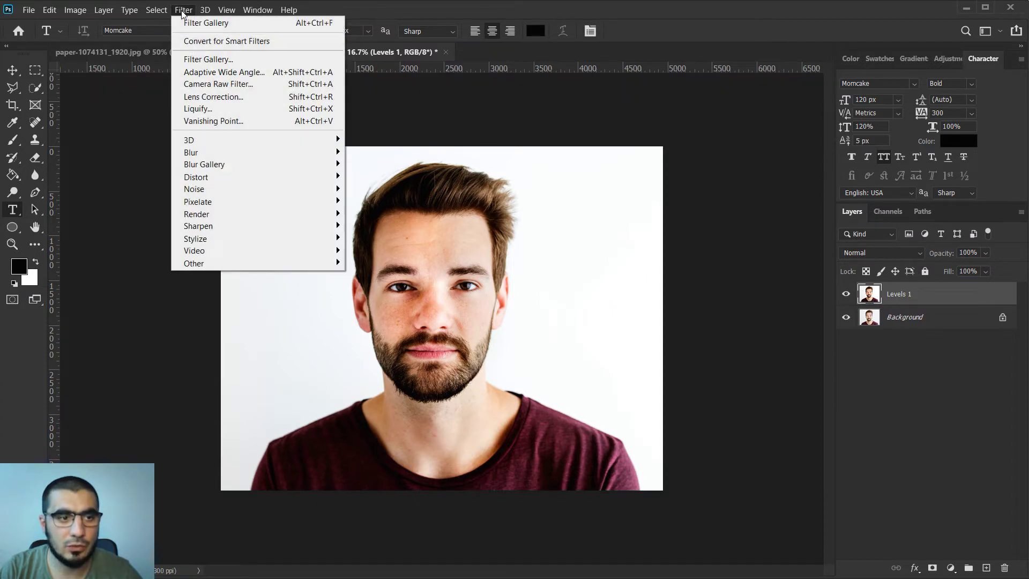
# Apply the Filter Gallery's Sketch > Stamp filter with Smoothness 3 and Light/Dark Balance 25.
pyautogui.click(195, 62)
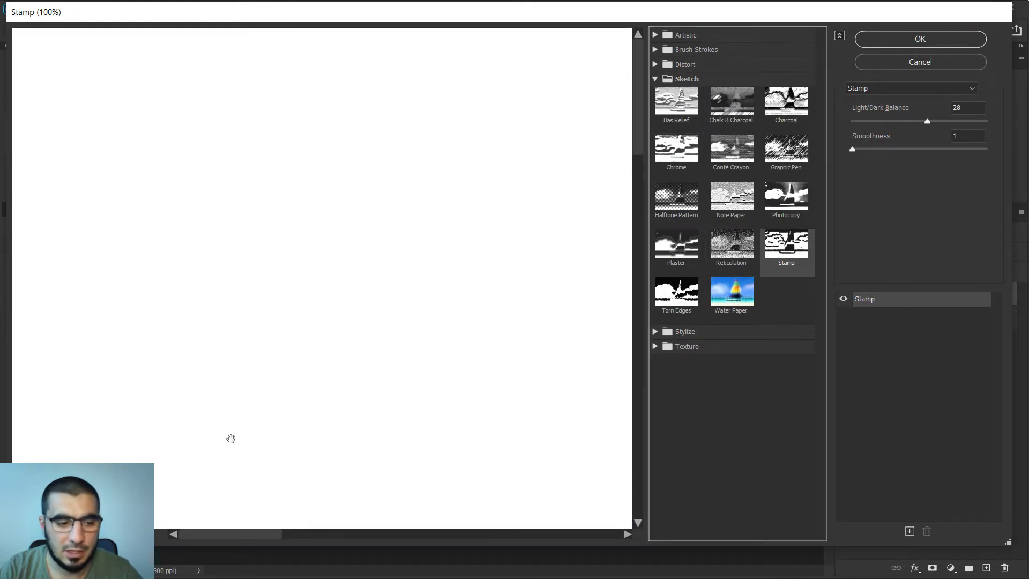
pyautogui.hotkey('ctrl', '-')
pyautogui.hotkey('ctrl', '-')
pyautogui.hotkey('ctrl', '-')
pyautogui.hotkey('ctrl', '-')
pyautogui.hotkey('ctrl', '-')
pyautogui.hotkey('ctrl', '-')
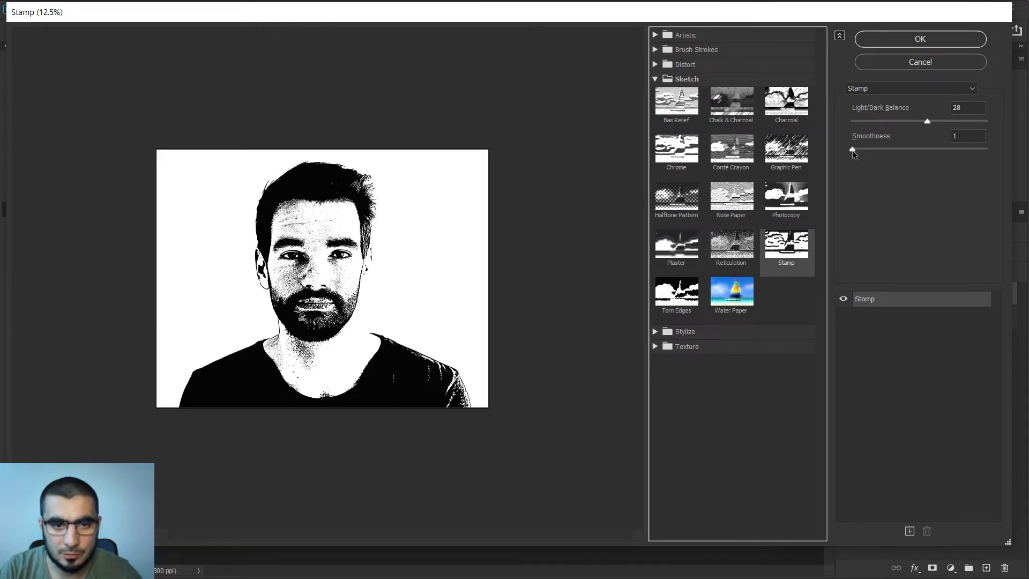
pyautogui.click(852, 151)
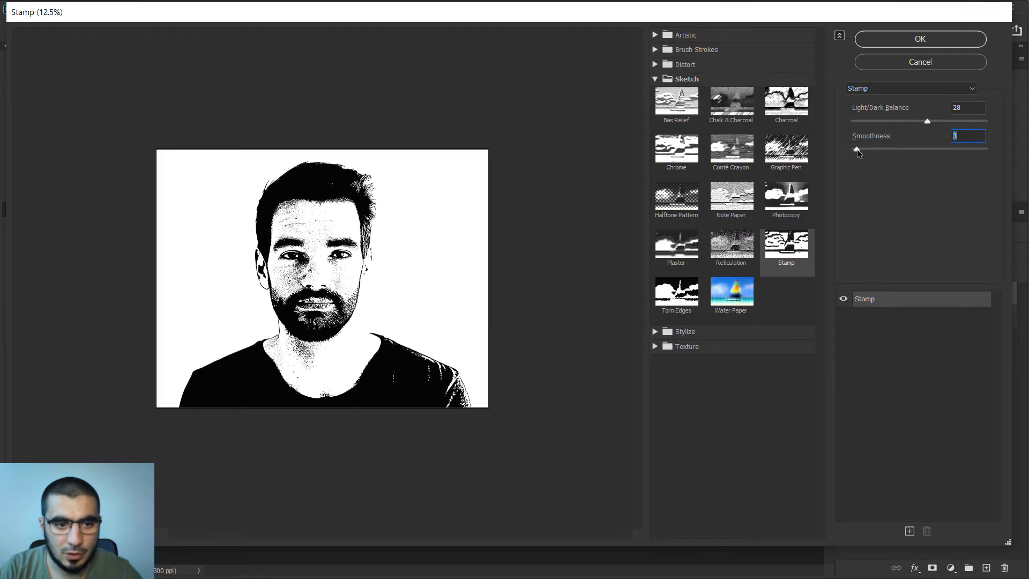
pyautogui.click(927, 121)
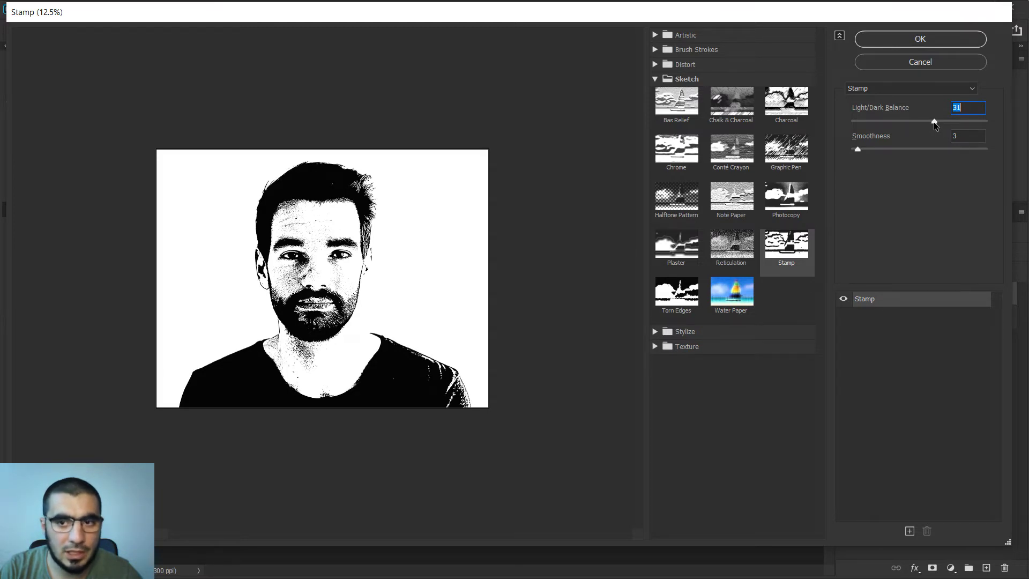
pyautogui.moveTo(934, 121); pyautogui.dragTo(927, 121)
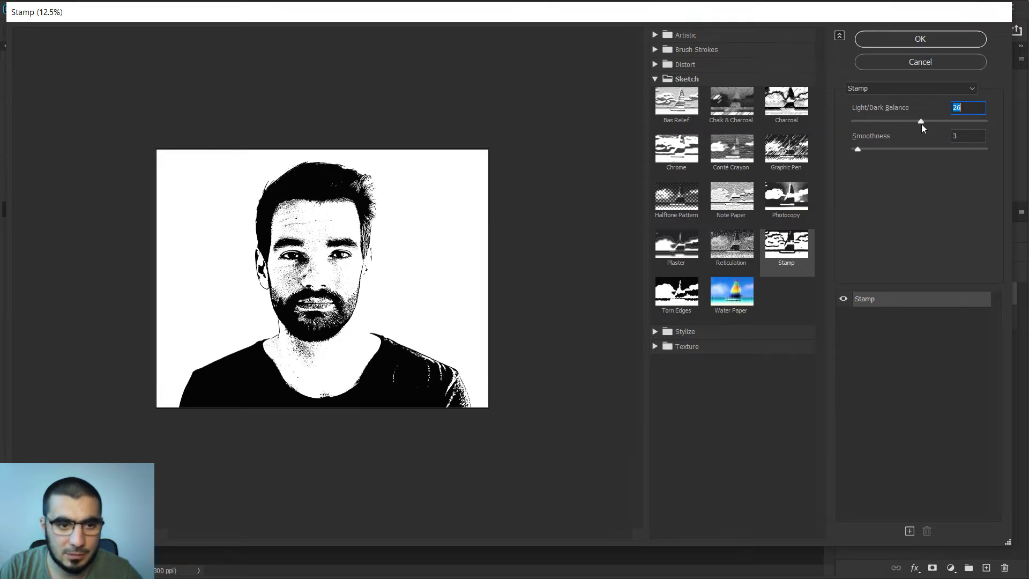
pyautogui.moveTo(921, 124); pyautogui.dragTo(919, 124)
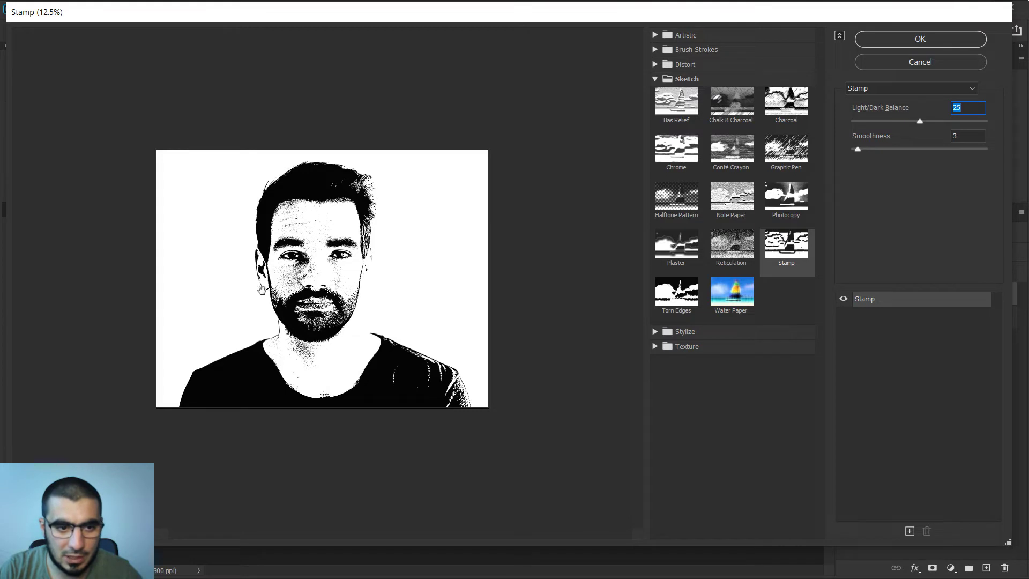
pyautogui.click(875, 43)
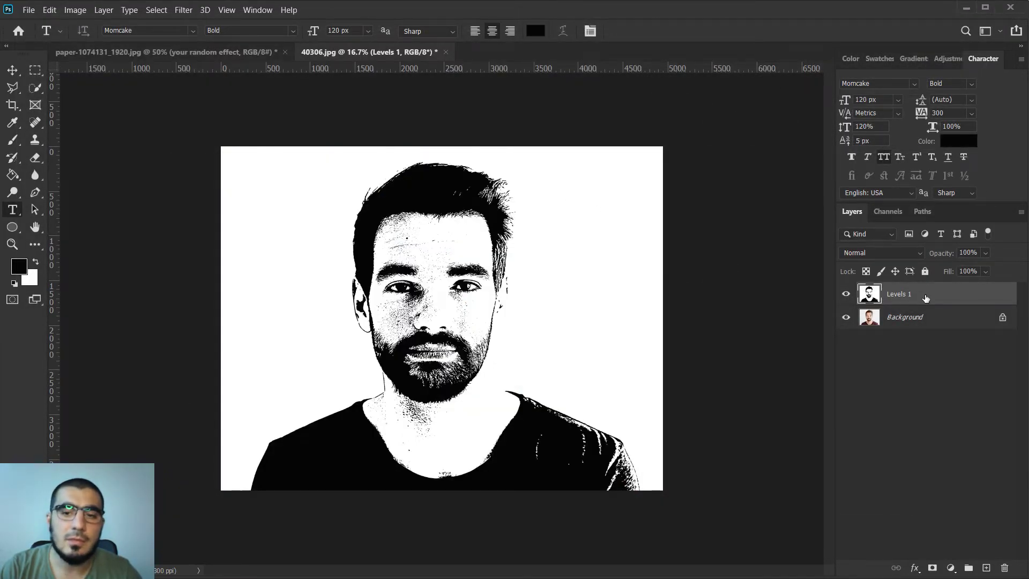
# Make Levels 1 whites above 164 transparent with Blend If, and hide the Background layer.
pyautogui.rightClick(938, 300)
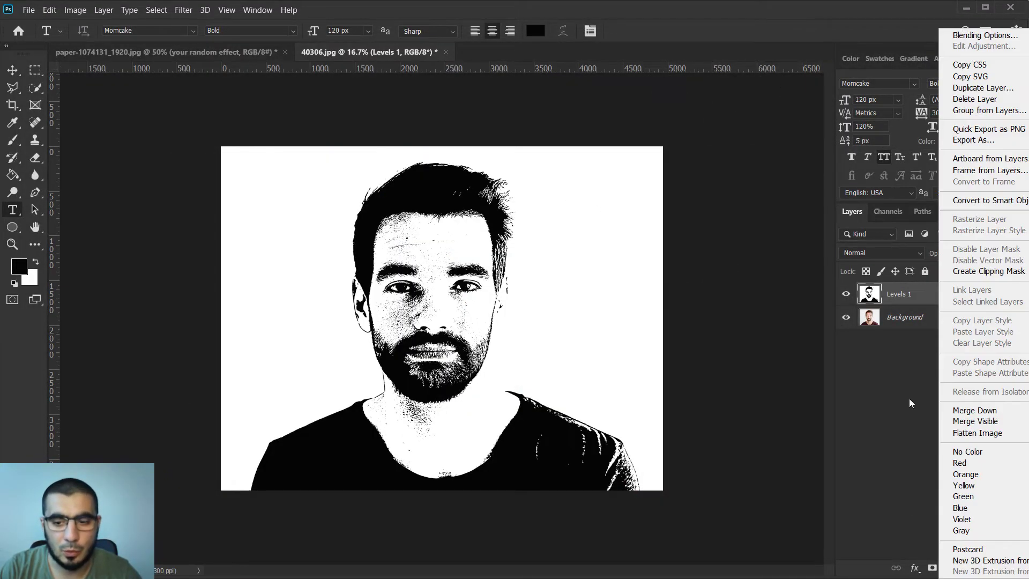
pyautogui.click(938, 31)
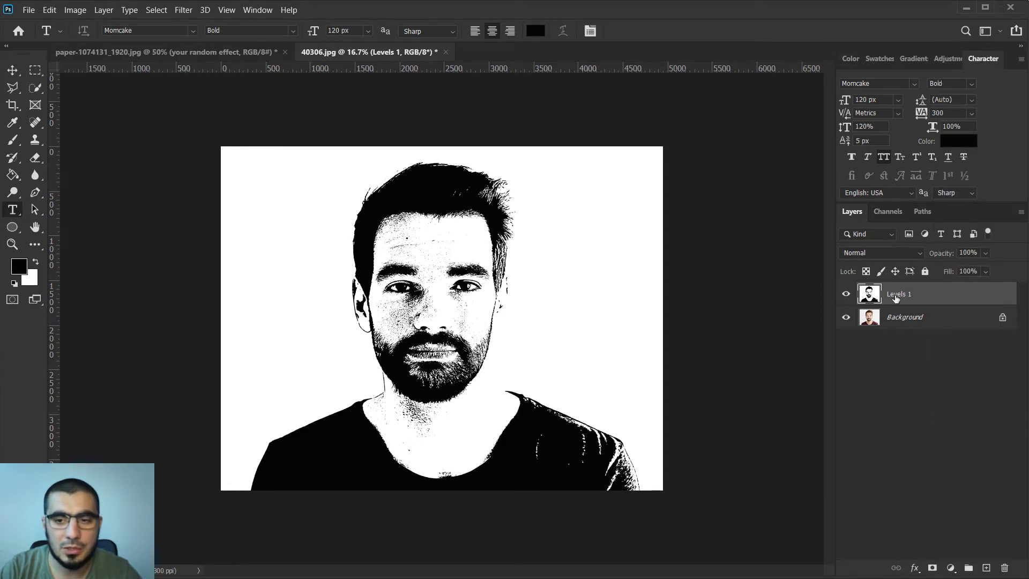
pyautogui.doubleClick(927, 301)
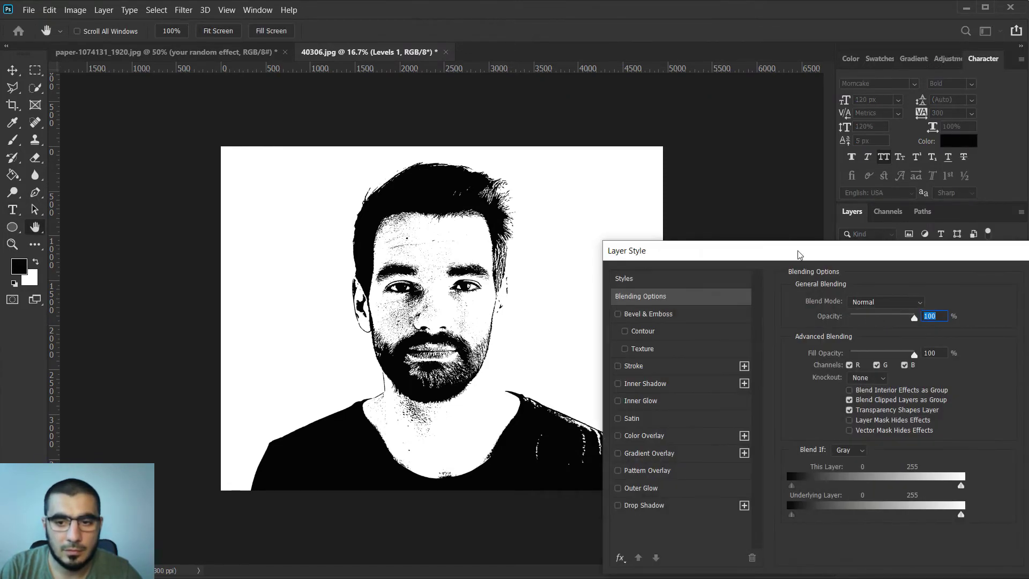
pyautogui.moveTo(782, 255); pyautogui.dragTo(674, 15)
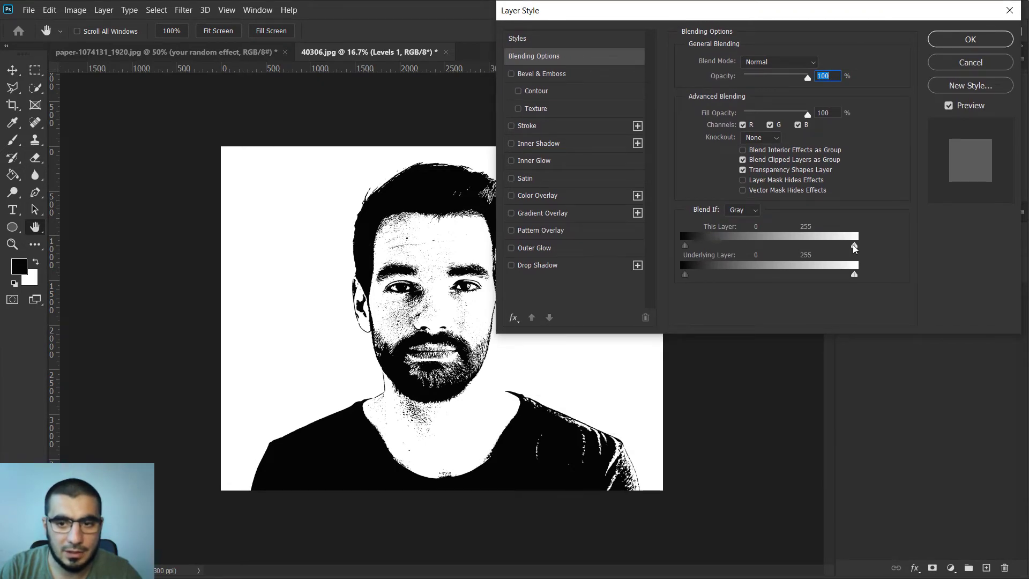
pyautogui.moveTo(855, 248); pyautogui.dragTo(795, 251)
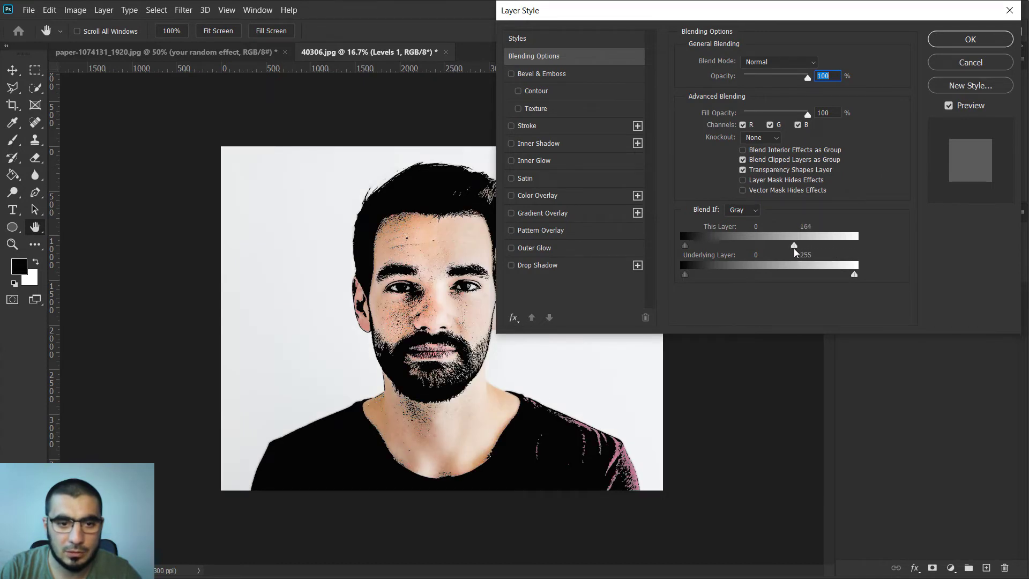
pyautogui.click(938, 41)
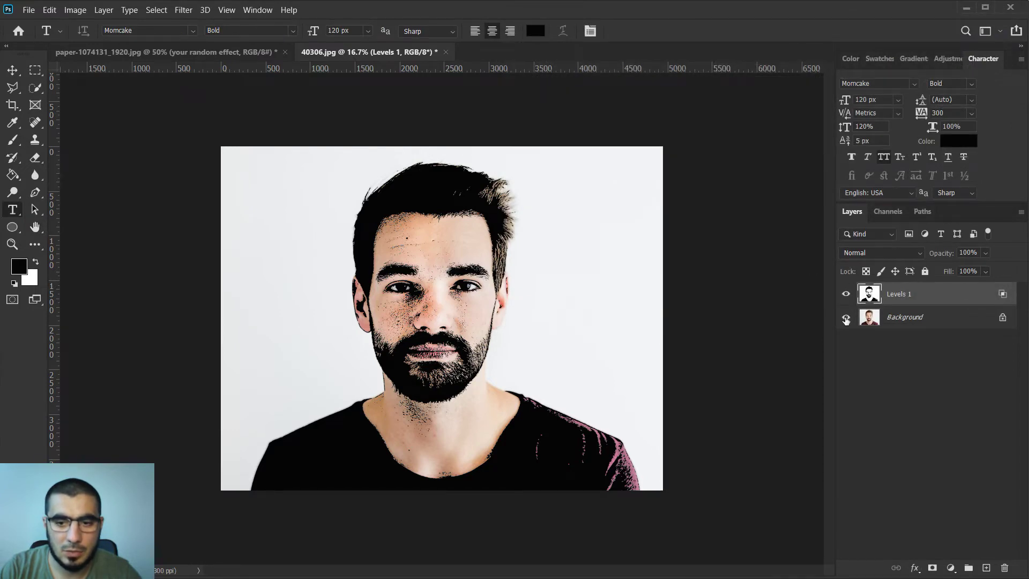
pyautogui.click(845, 318)
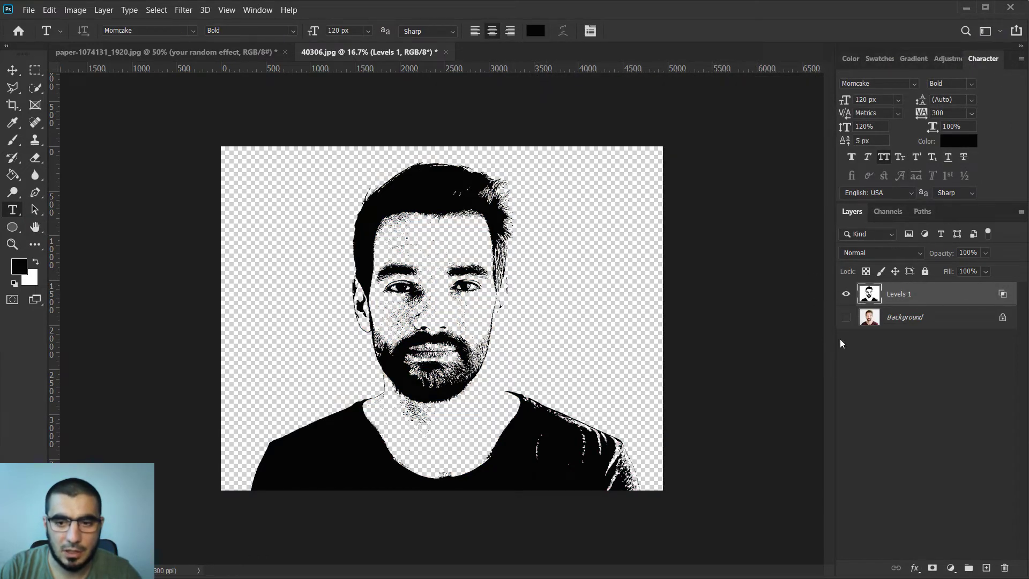
pyautogui.press('v')
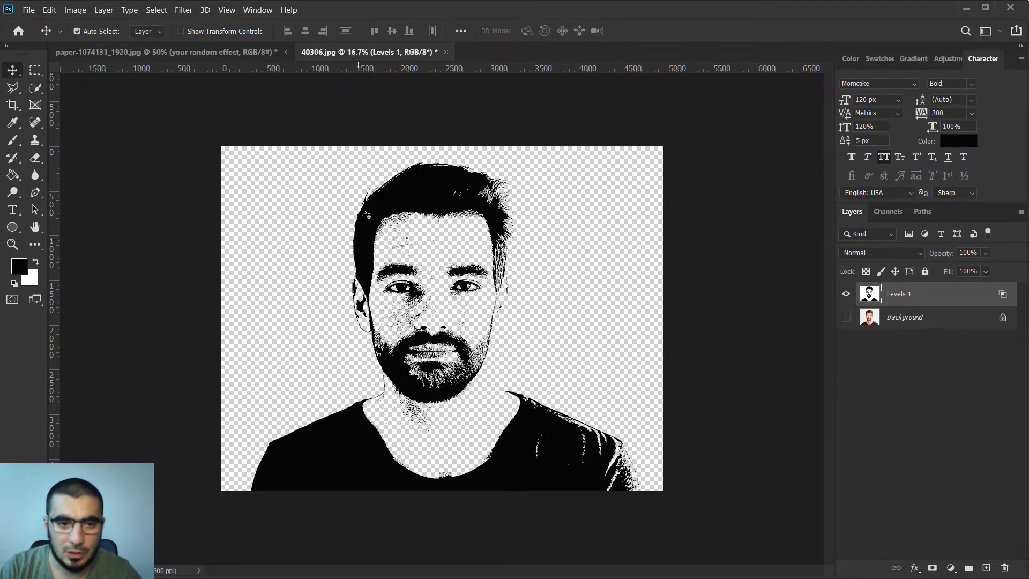
pyautogui.moveTo(407, 196); pyautogui.dragTo(384, 256)
pyautogui.moveTo(430, 319); pyautogui.dragTo(430, 320)
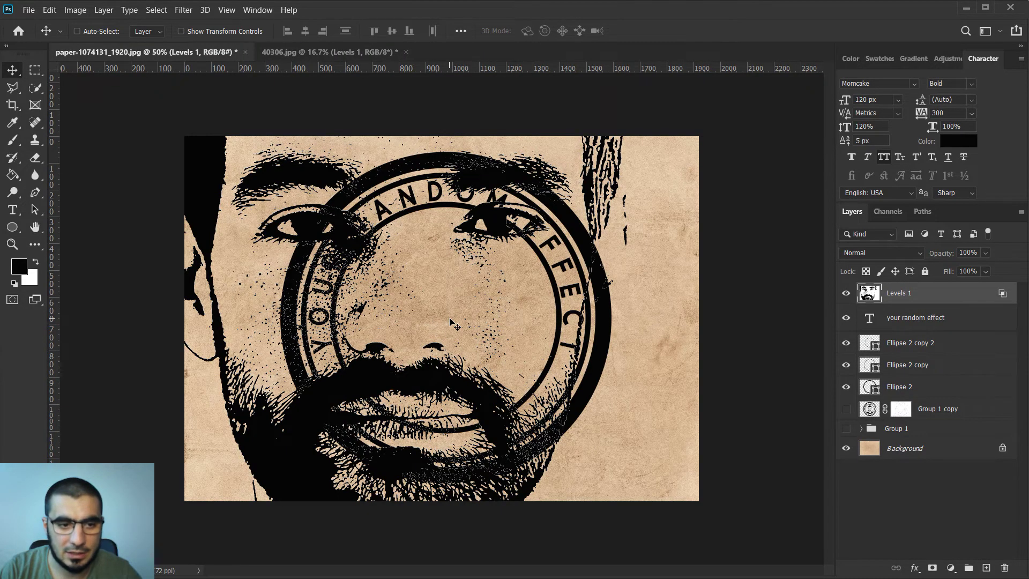
pyautogui.scroll(4, 452, 324)
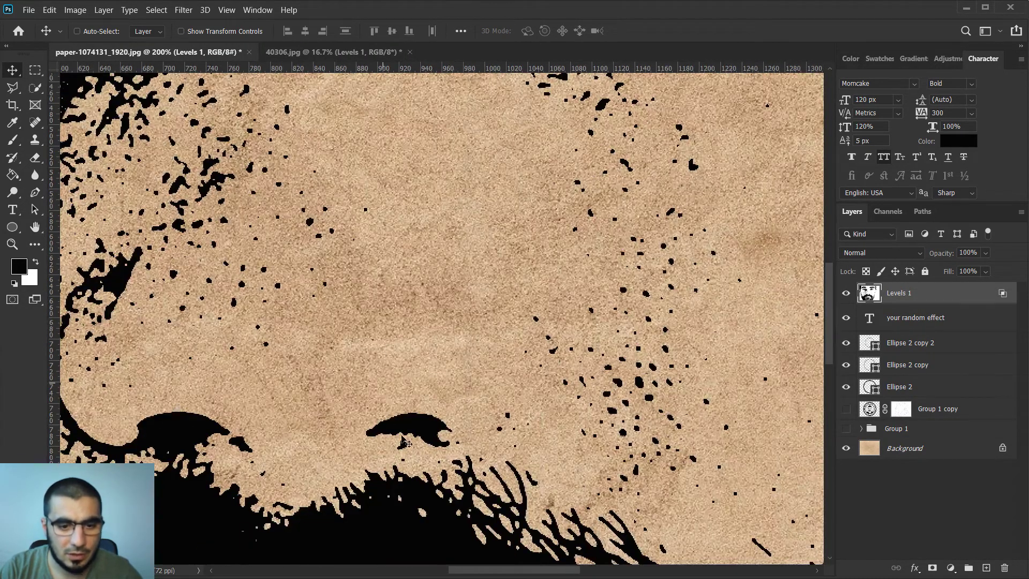
pyautogui.scroll(-4, 319, 93)
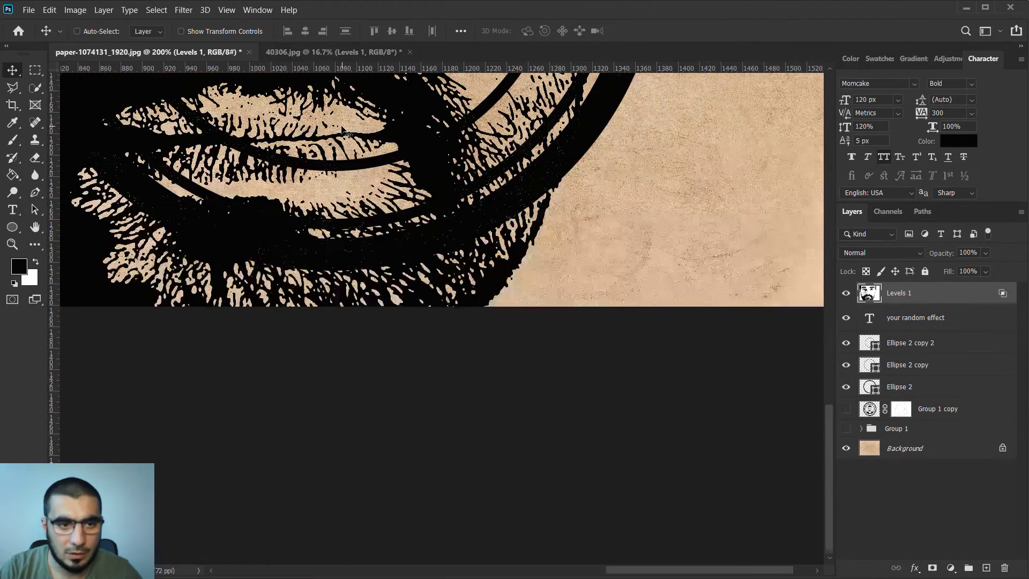
pyautogui.press('ctrl')
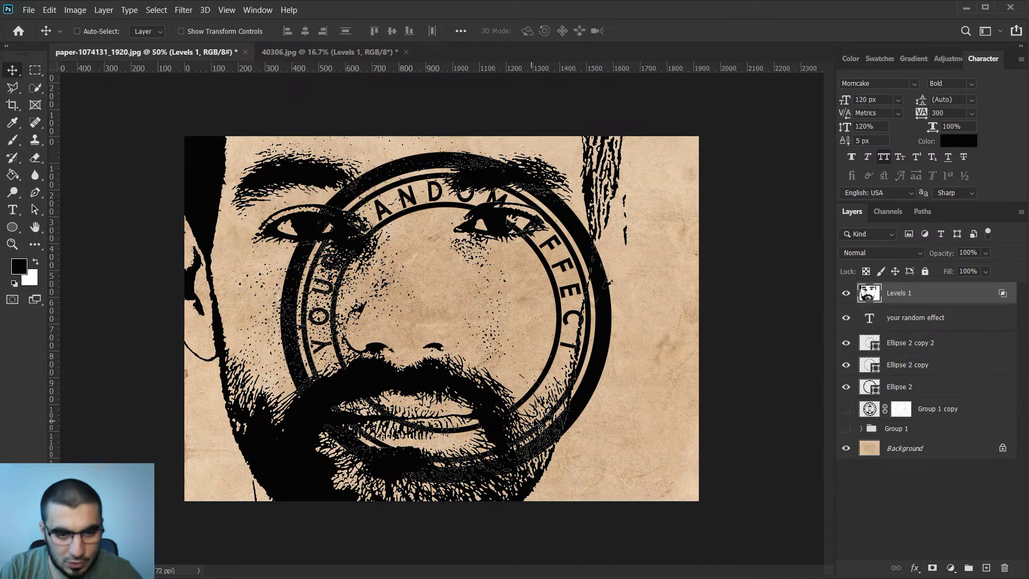
pyautogui.hotkey('ctrl', 'z')
# In 40306.jpg, lower the Levels 1 Blend If white slider to 105, then drag the portrait into the paper document.
pyautogui.click(343, 52)
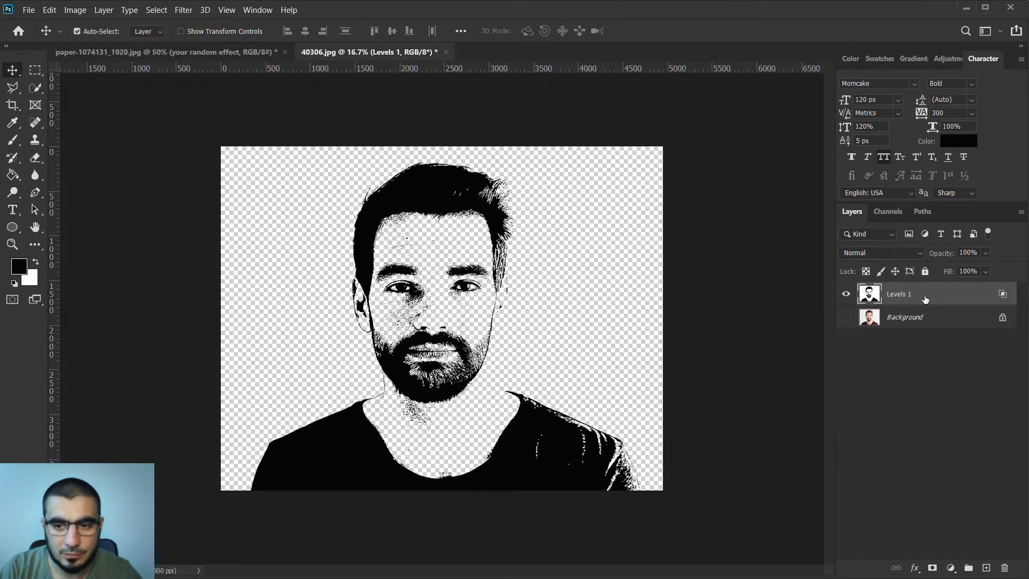
pyautogui.doubleClick(849, 327)
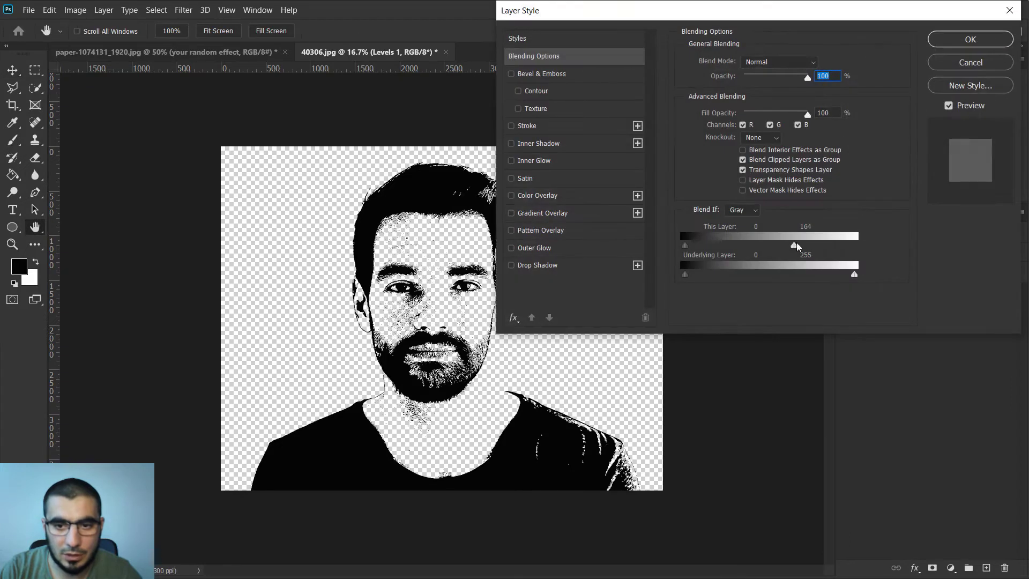
pyautogui.moveTo(794, 248); pyautogui.dragTo(755, 252)
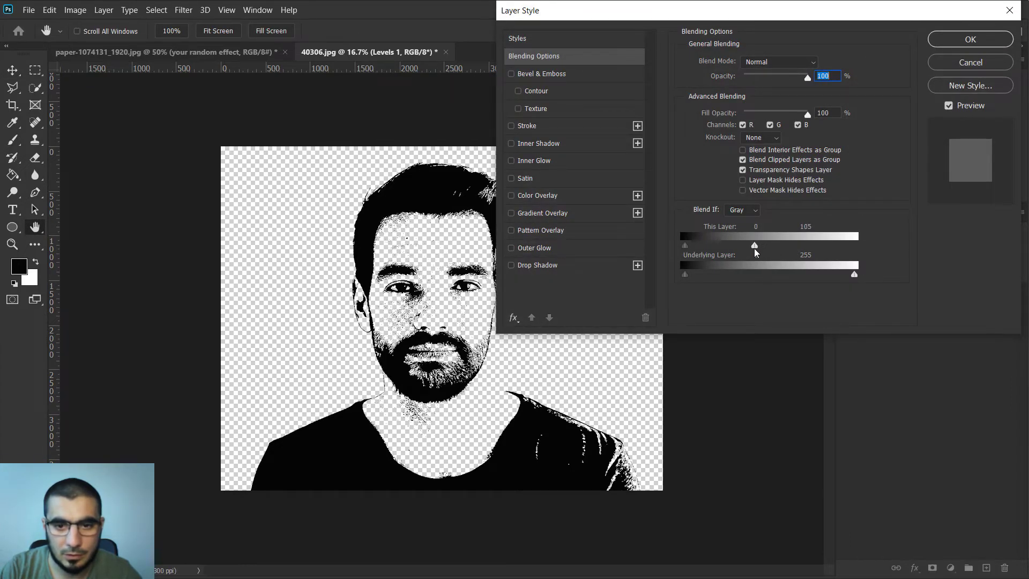
pyautogui.click(960, 43)
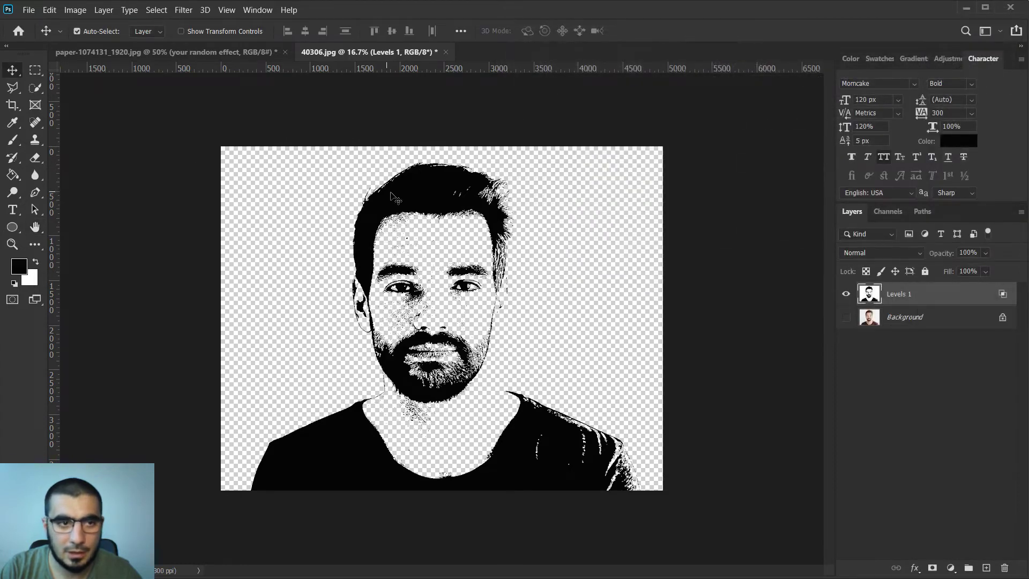
pyautogui.moveTo(392, 191); pyautogui.dragTo(413, 336)
# Scale the portrait to about 22.4% and centre it inside the inner ring.
pyautogui.hotkey('ctrl', '-')
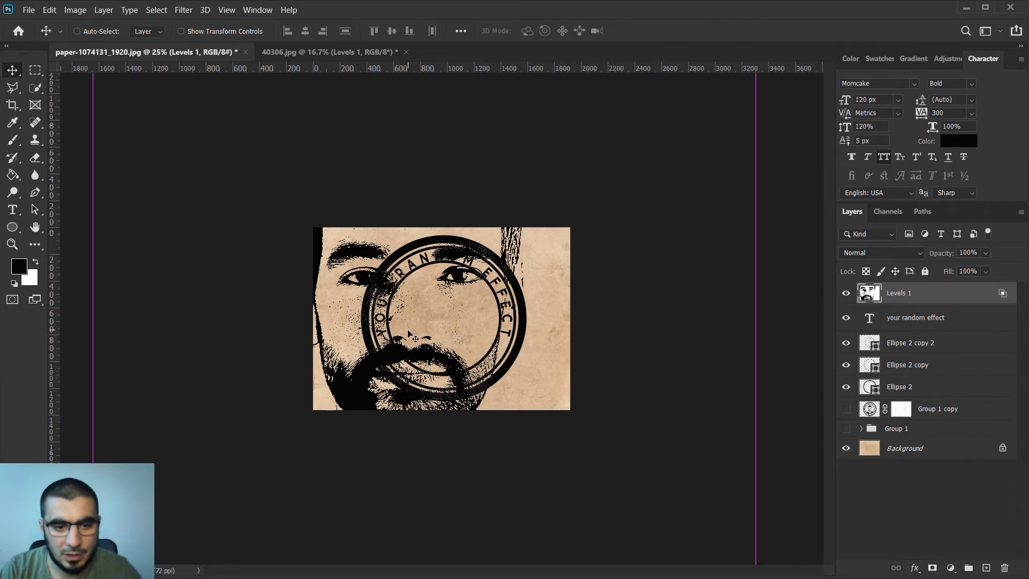
pyautogui.hotkey('ctrl', 't')
pyautogui.moveTo(754, 324); pyautogui.dragTo(327, 323)
pyautogui.moveTo(239, 384); pyautogui.dragTo(480, 360)
pyautogui.moveTo(456, 199); pyautogui.dragTo(436, 259)
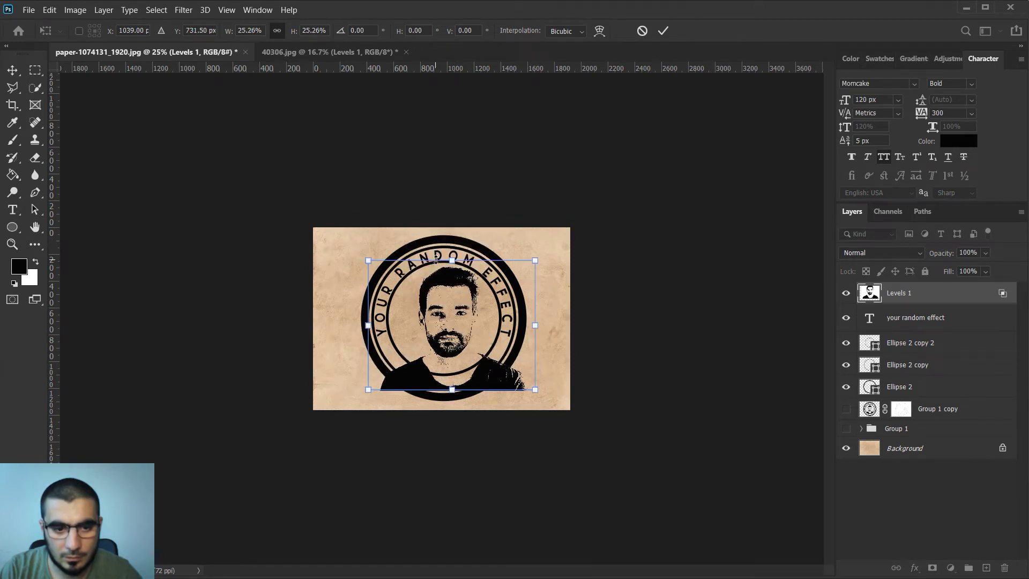
pyautogui.moveTo(439, 319); pyautogui.dragTo(431, 320)
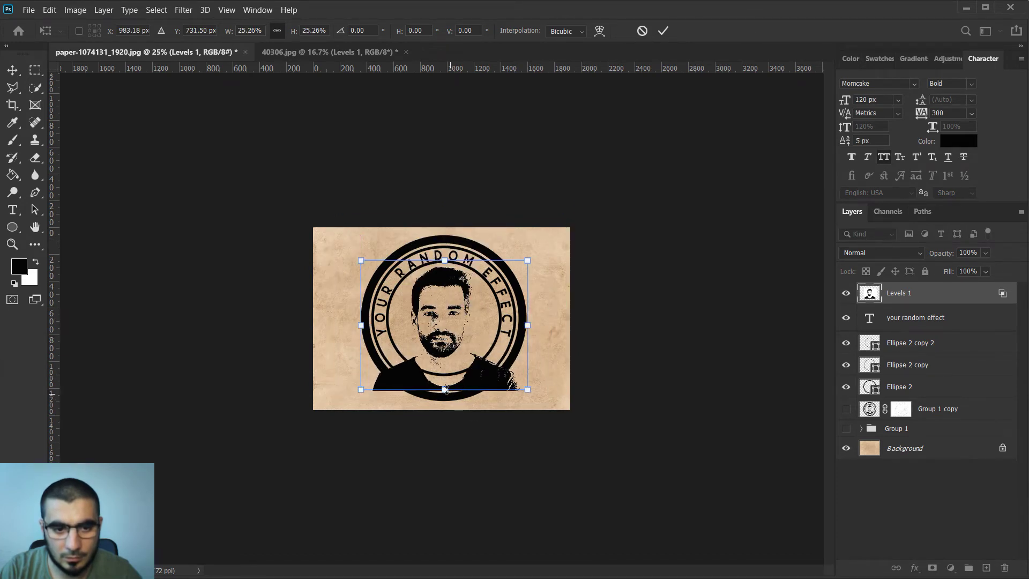
pyautogui.moveTo(445, 390); pyautogui.dragTo(447, 377)
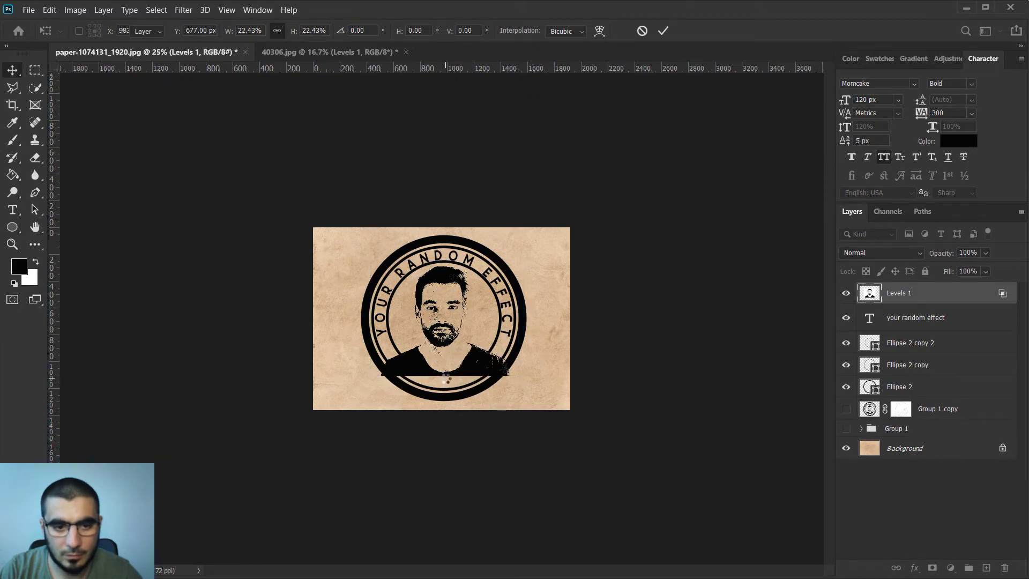
pyautogui.press('Return')
pyautogui.hotkey('ctrl', '+')
pyautogui.hotkey('ctrl', '+')
pyautogui.hotkey('ctrl', '+')
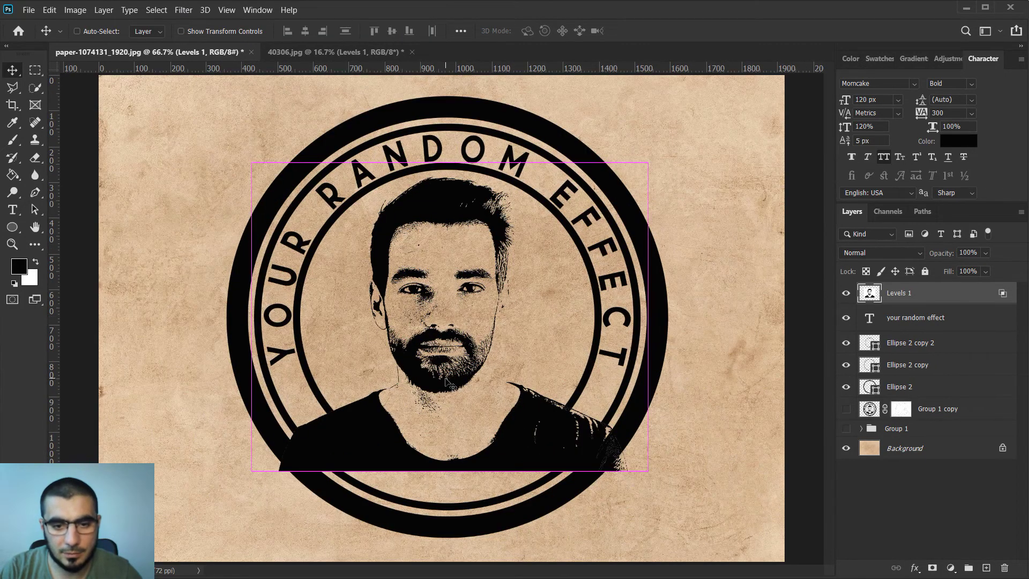
# Move Levels 1 below the ring layers, add a layer mask, and choose a hard round brush.
pyautogui.moveTo(876, 301); pyautogui.dragTo(855, 403)
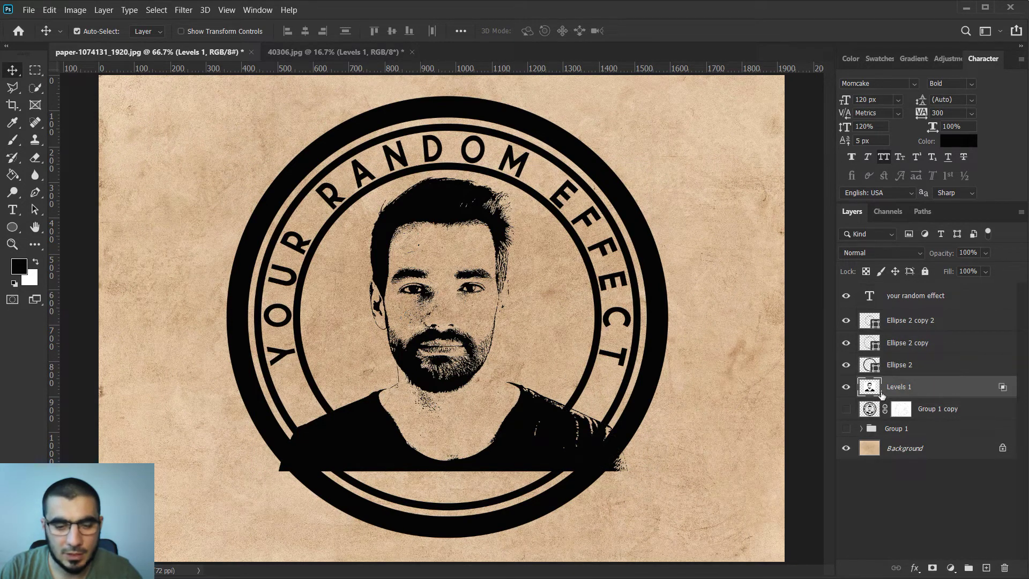
pyautogui.click(932, 568)
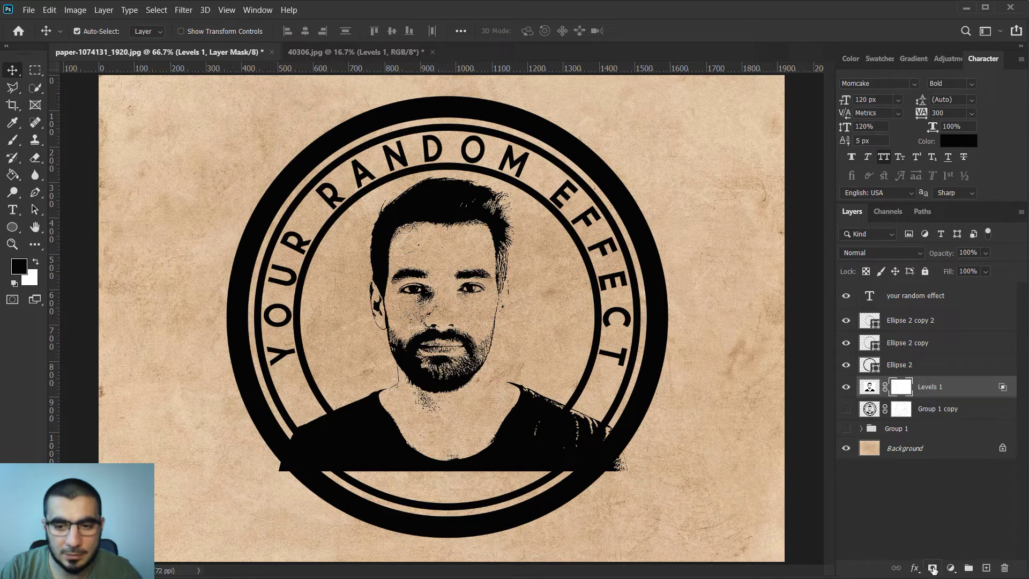
pyautogui.click(13, 140)
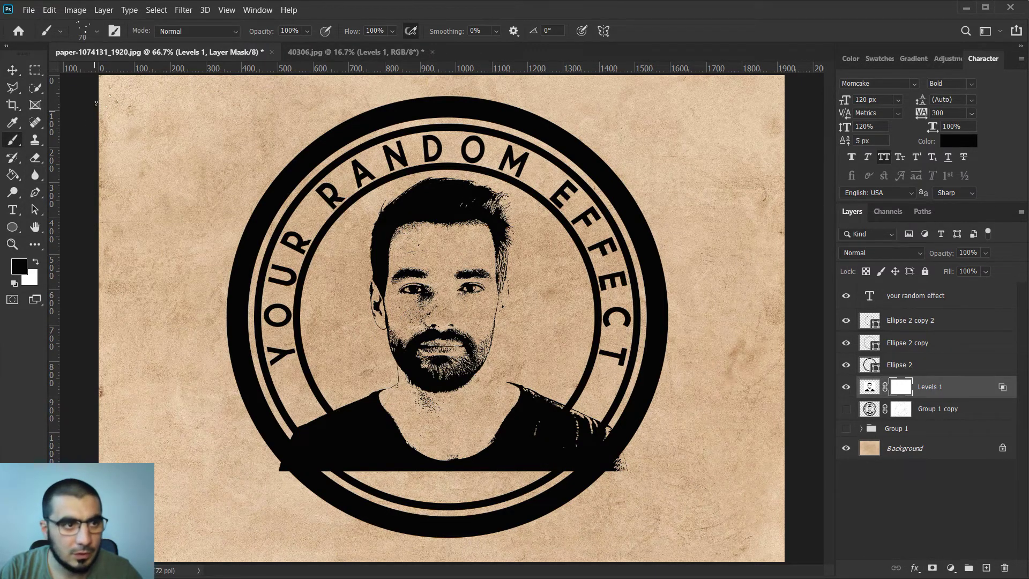
pyautogui.click(97, 32)
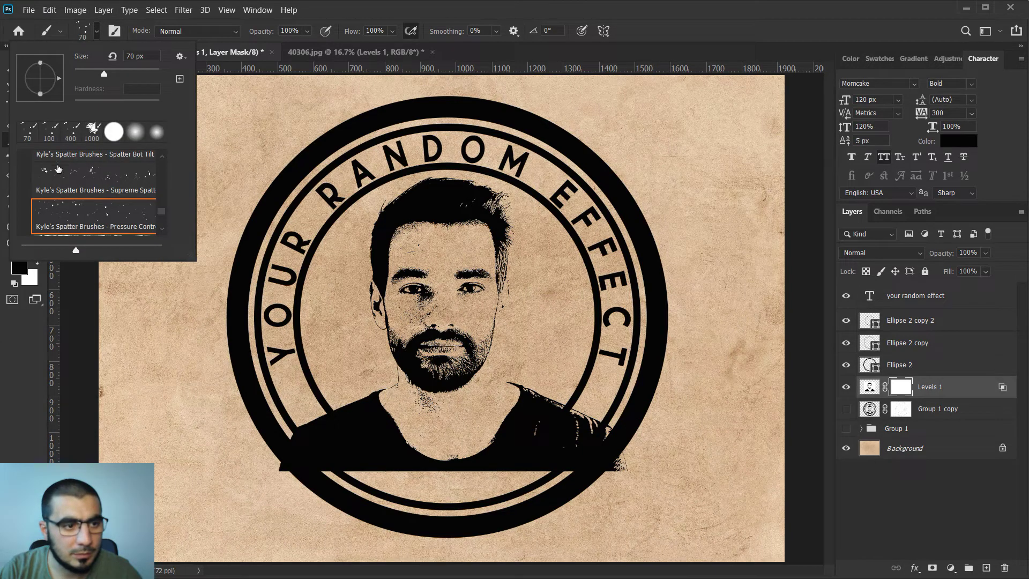
pyautogui.scroll(3, 88, 206)
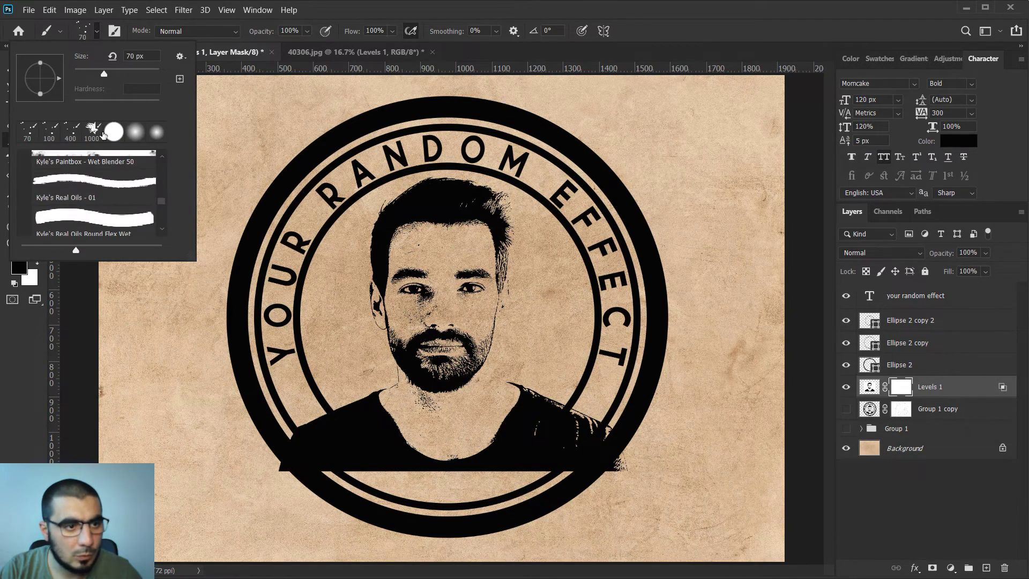
pyautogui.click(113, 132)
pyautogui.click(415, 47)
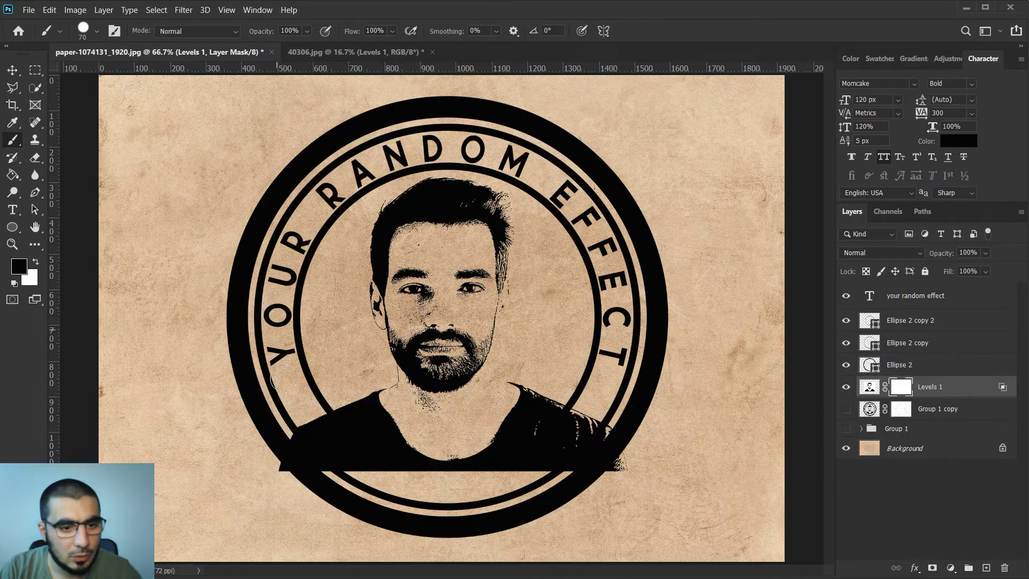
# Paint black on the mask to erase the portrait's spillover between the lower rings.
pyautogui.moveTo(318, 419); pyautogui.dragTo(398, 470)
pyautogui.hotkey('ctrl', '+')
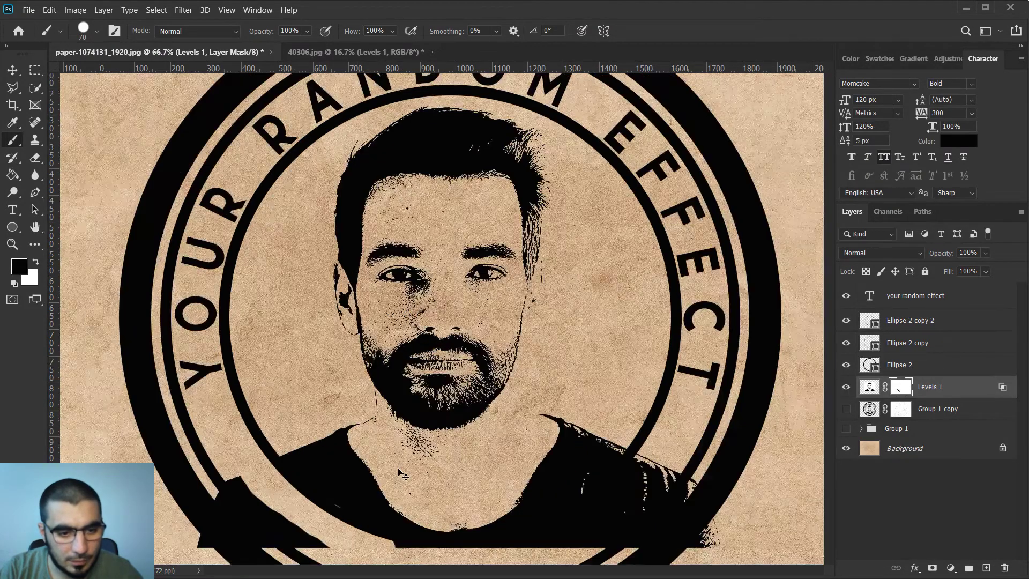
pyautogui.hotkey('ctrl', '+')
pyautogui.hotkey('ctrl', '+')
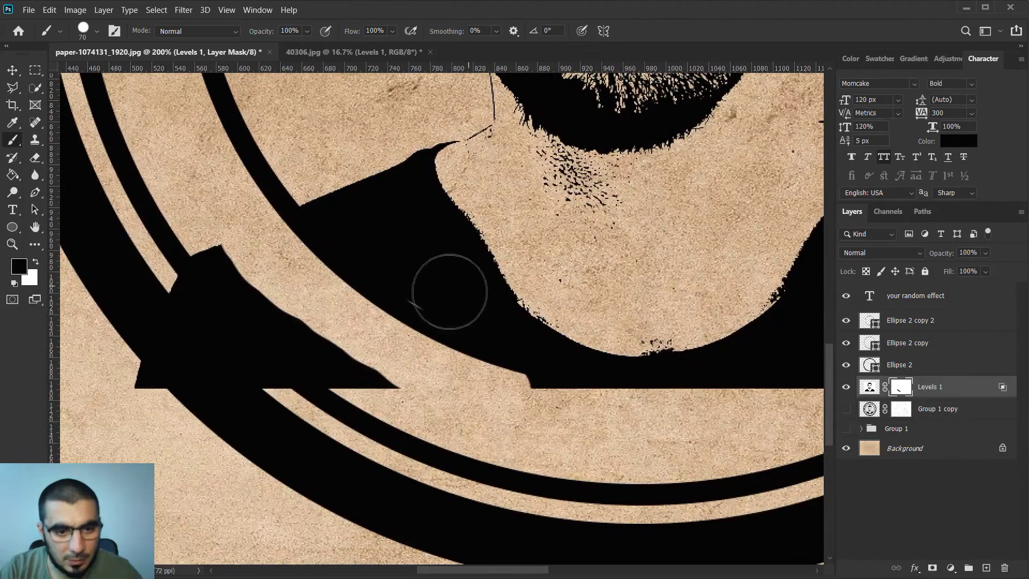
pyautogui.press('x')
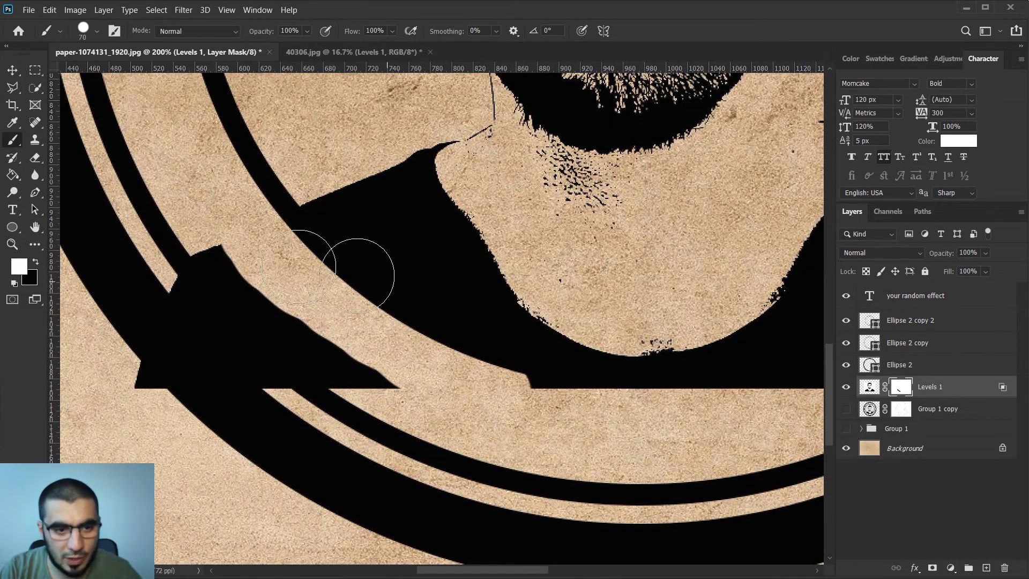
pyautogui.press('x')
pyautogui.moveTo(225, 249)
pyautogui.mouseDown()
pyautogui.moveTo(296, 333)
pyautogui.moveTo(385, 379)
pyautogui.moveTo(265, 392)
pyautogui.moveTo(142, 250)
pyautogui.moveTo(162, 309)
pyautogui.moveTo(145, 397)
pyautogui.moveTo(410, 366)
pyautogui.moveTo(569, 421)
pyautogui.moveTo(679, 424)
pyautogui.moveTo(449, 396)
pyautogui.moveTo(388, 368)
pyautogui.moveTo(396, 353)
pyautogui.moveTo(504, 342)
pyautogui.moveTo(614, 286)
pyautogui.moveTo(678, 242)
pyautogui.moveTo(763, 168)
pyautogui.mouseUp()
pyautogui.moveTo(718, 214); pyautogui.dragTo(412, 258)
pyautogui.moveTo(459, 183)
pyautogui.mouseDown()
pyautogui.moveTo(275, 344)
pyautogui.moveTo(546, 206)
pyautogui.moveTo(413, 276)
pyautogui.moveTo(547, 345)
pyautogui.moveTo(487, 368)
pyautogui.moveTo(404, 316)
pyautogui.mouseUp()
pyautogui.hscroll(-5, 379, 344)
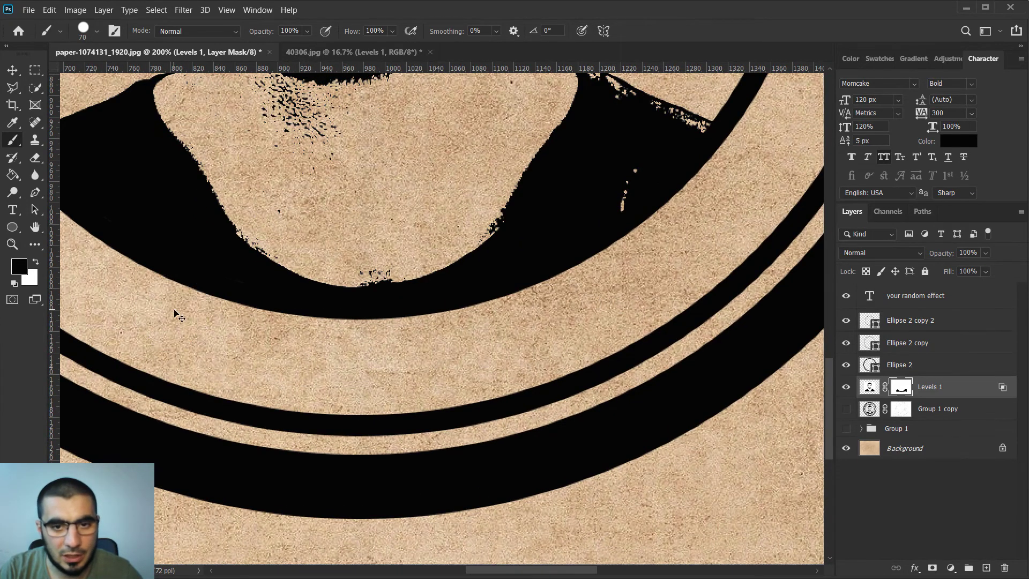
pyautogui.hotkey('ctrl', '0')
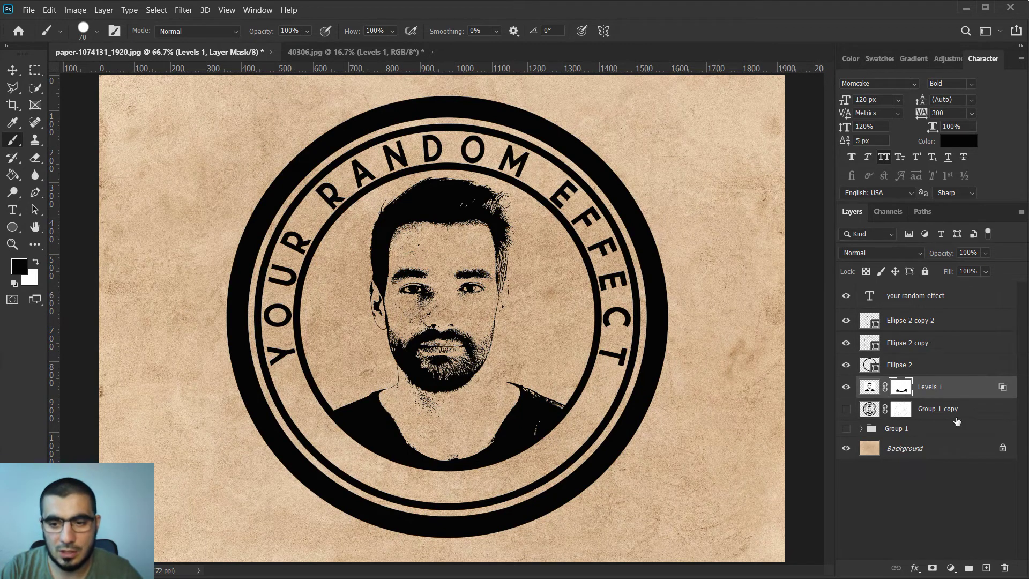
# Group the text, ring and Levels 1 layers into Group 2, duplicate it, and merge Group 2 copy.
pyautogui.keyDown('shift'); pyautogui.click(922, 306); pyautogui.keyUp('shift')
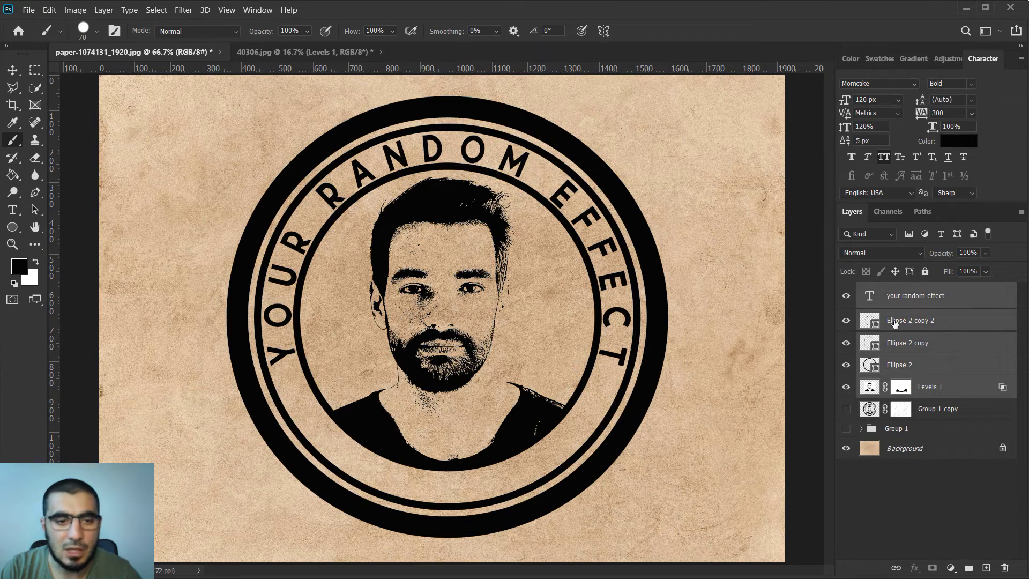
pyautogui.click(871, 390)
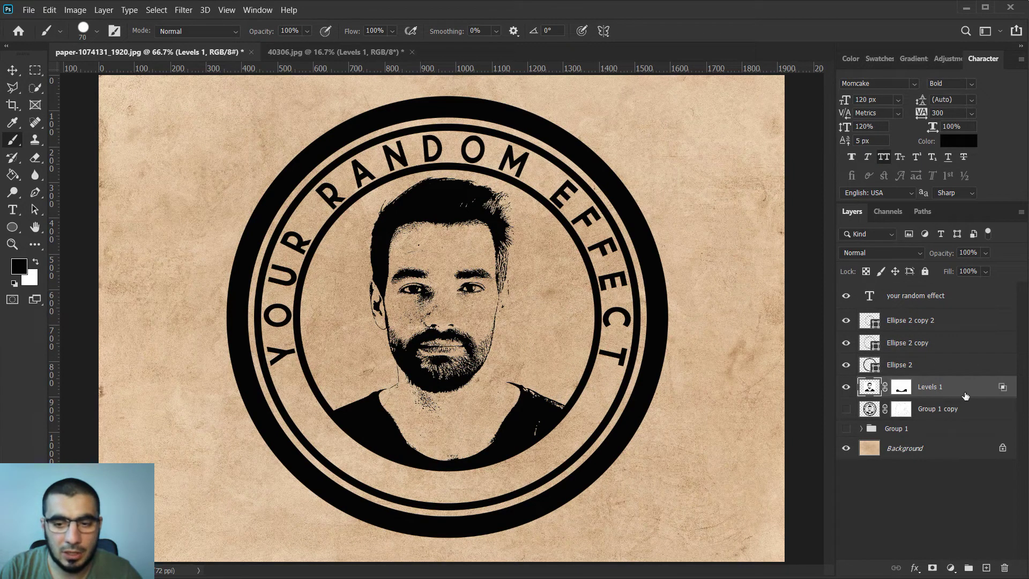
pyautogui.keyDown('shift'); pyautogui.click(948, 301); pyautogui.keyUp('shift')
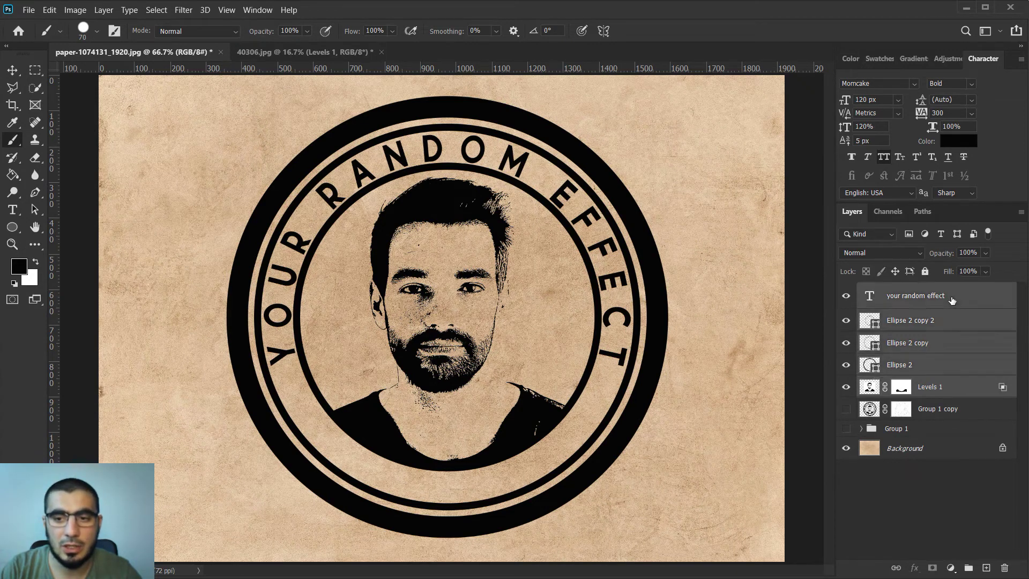
pyautogui.click(968, 569)
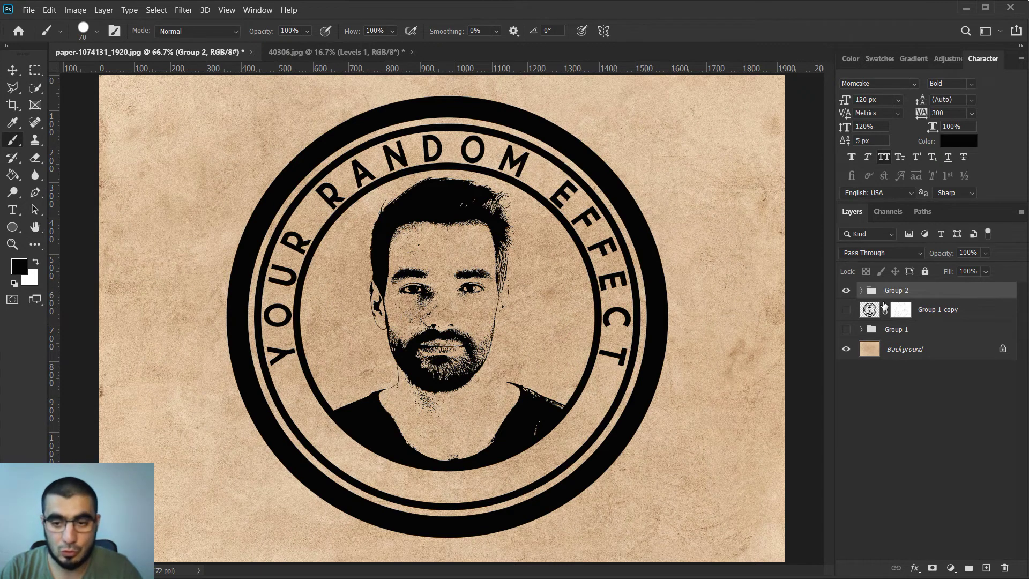
pyautogui.hotkey('ctrl', 'j')
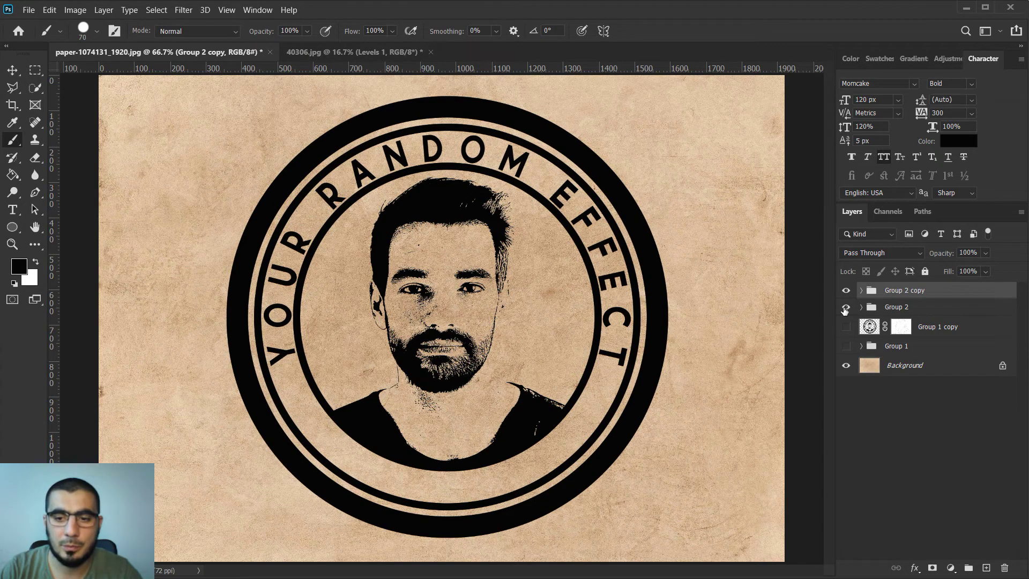
pyautogui.rightClick(936, 292)
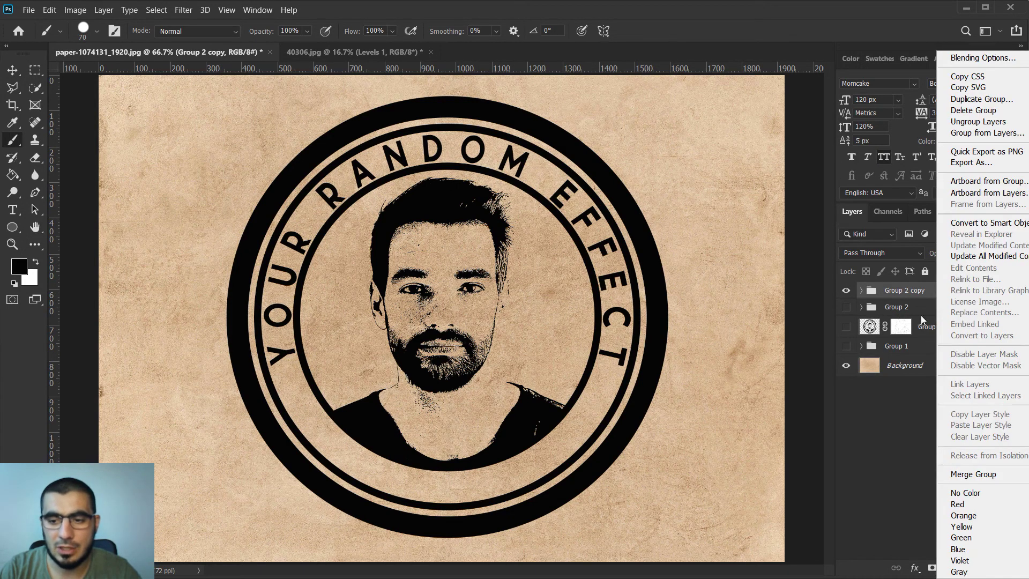
pyautogui.click(946, 475)
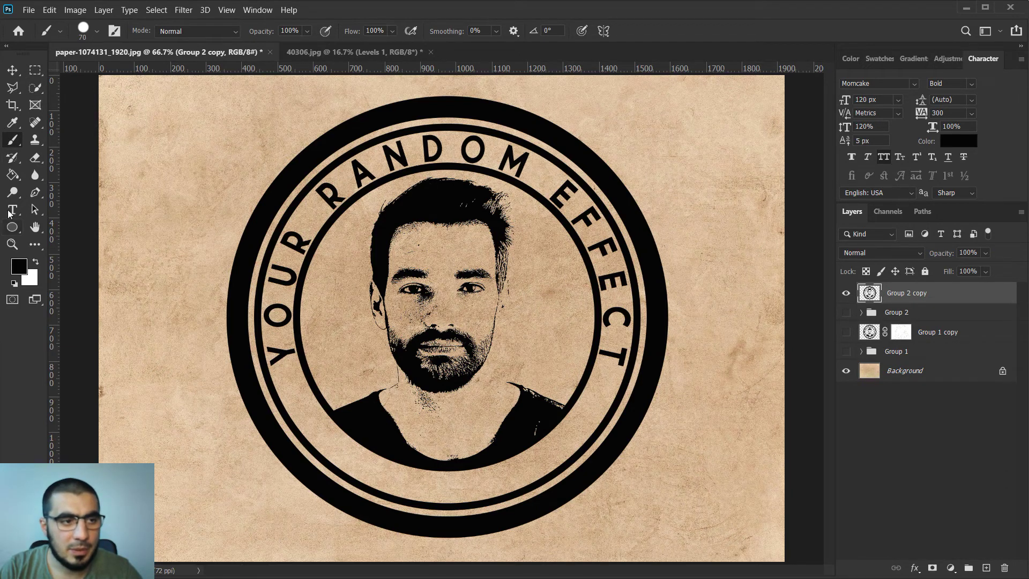
# Select the 100 px spatter brush from the brush presets.
pyautogui.click(100, 31)
pyautogui.scroll(-6, 78, 194)
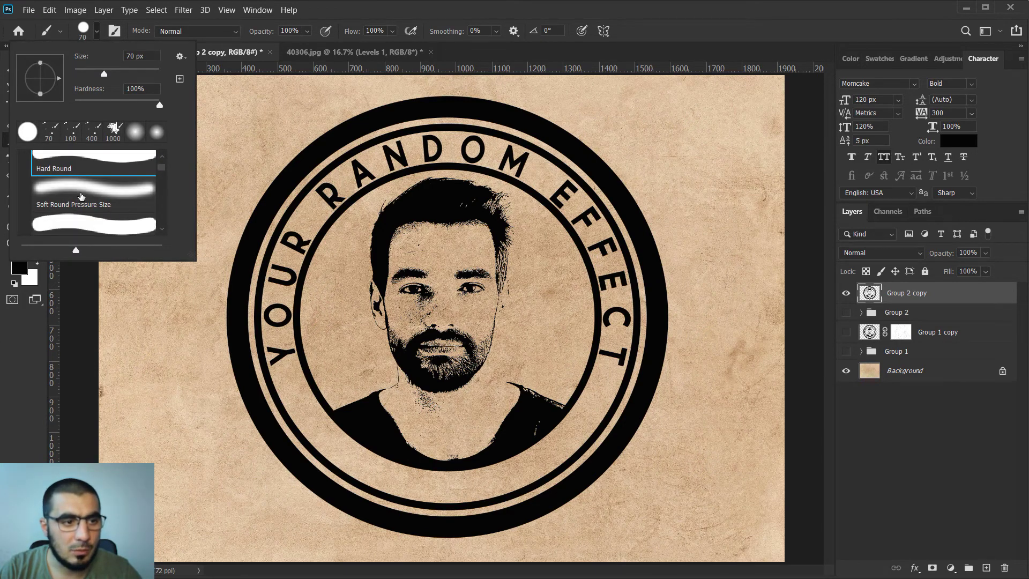
pyautogui.scroll(-1, 81, 198)
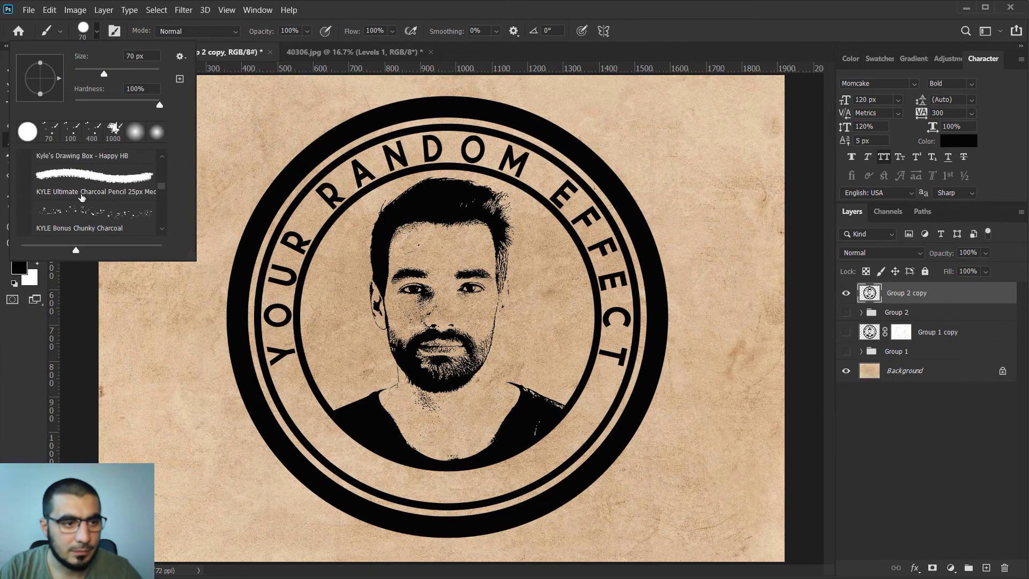
pyautogui.click(82, 217)
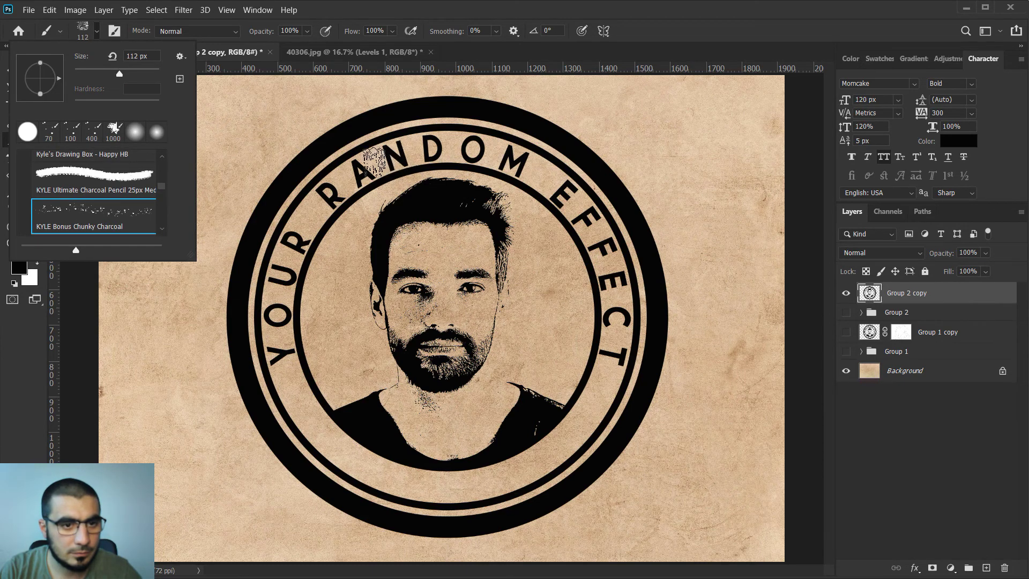
pyautogui.scroll(-4, 137, 184)
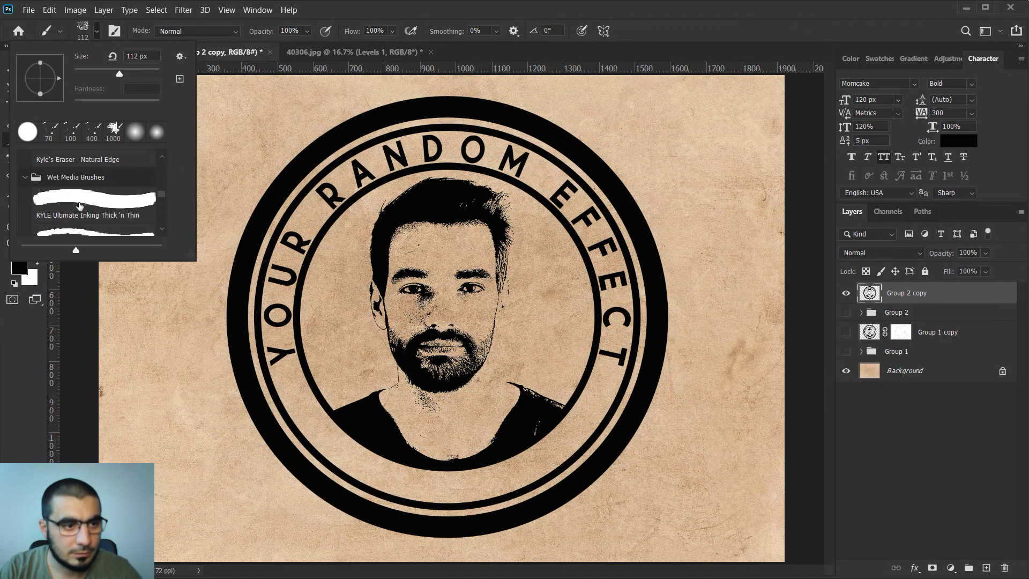
pyautogui.scroll(-4, 76, 206)
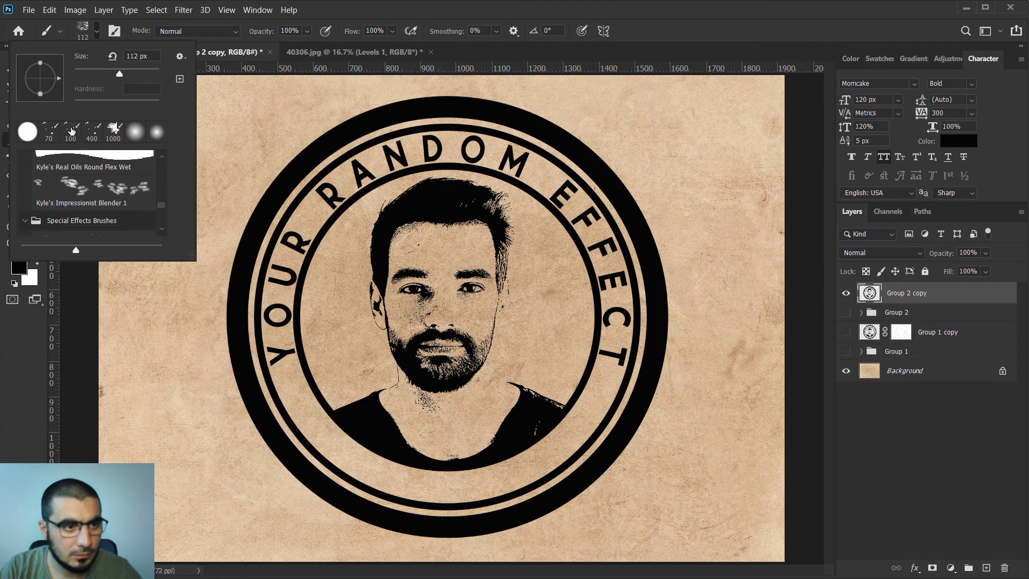
pyautogui.click(70, 132)
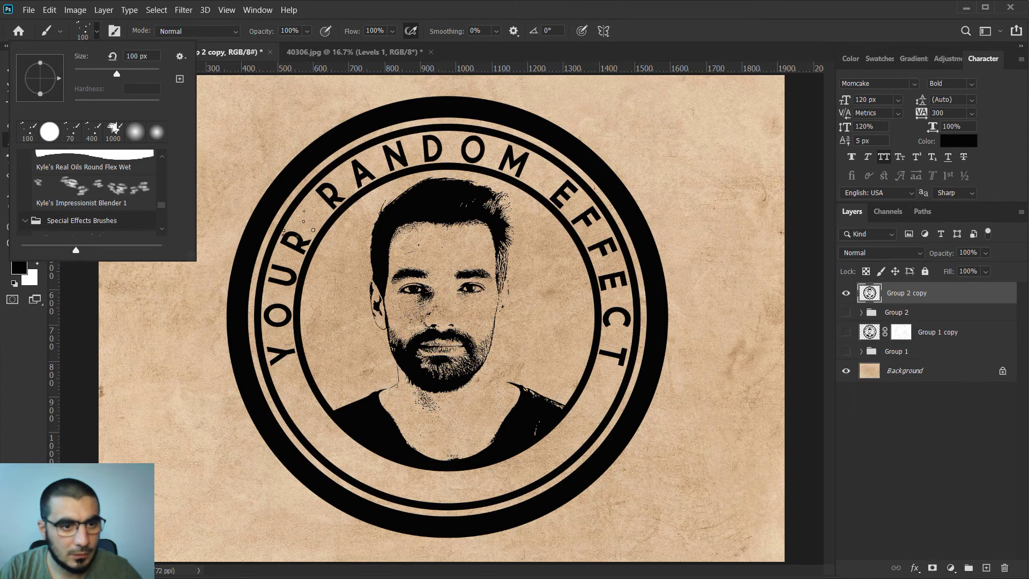
pyautogui.click(464, 5)
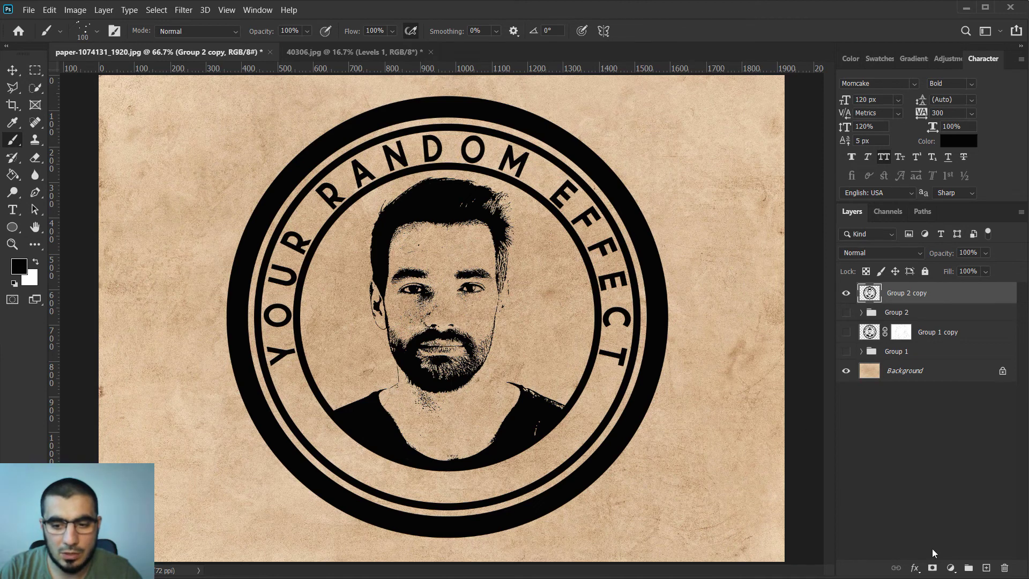
# Add a layer mask to Group 2 copy and dab spatter speckles around the stamp's top, sides and bottom.
pyautogui.click(967, 568)
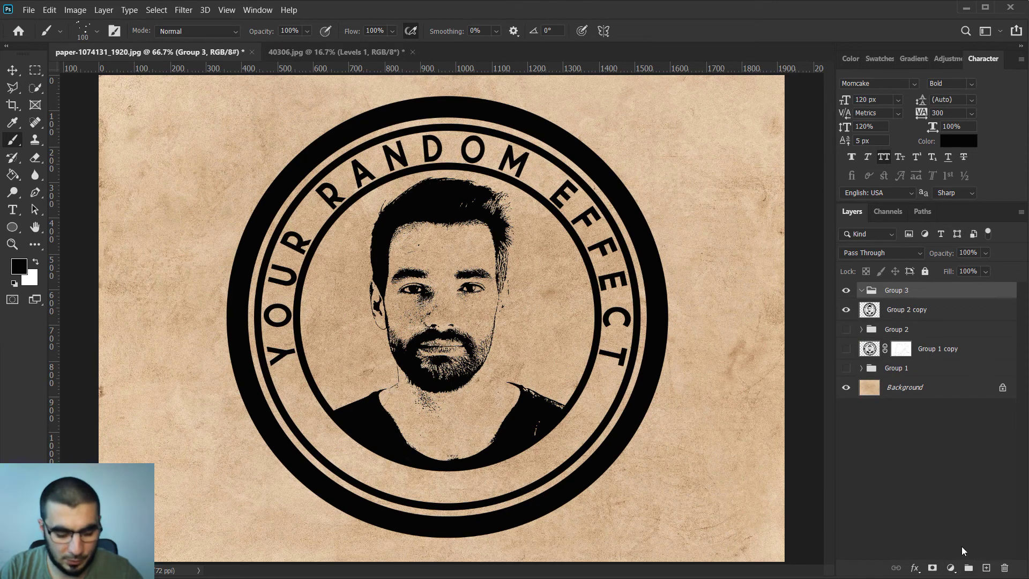
pyautogui.hotkey('ctrl', 'z')
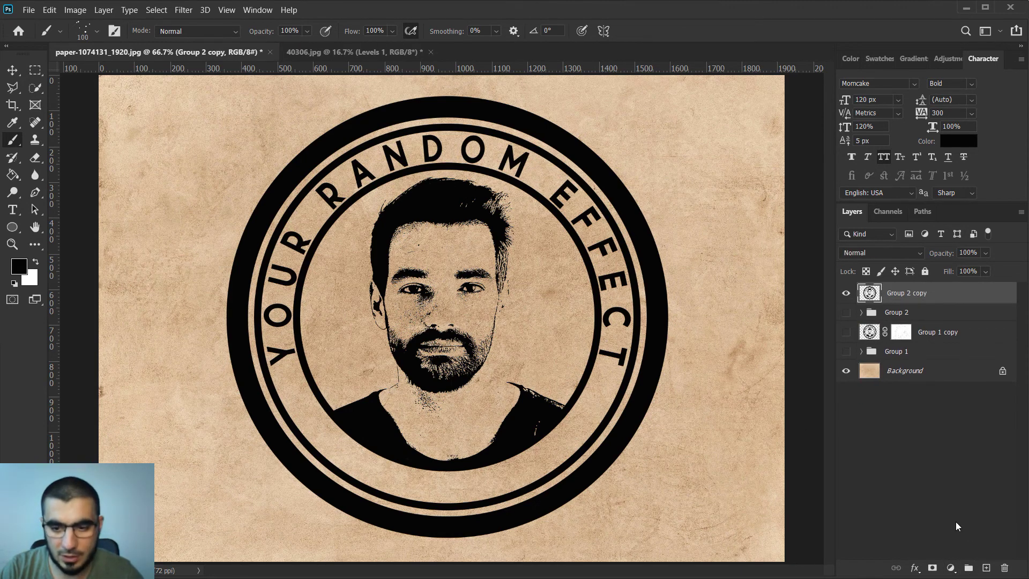
pyautogui.click(934, 566)
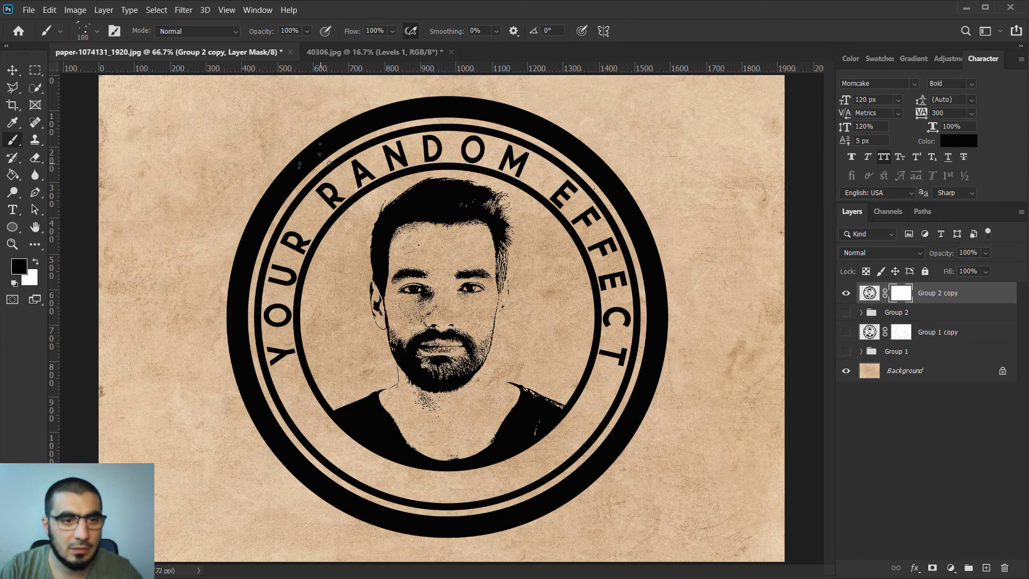
pyautogui.moveTo(276, 152); pyautogui.dragTo(758, 190)
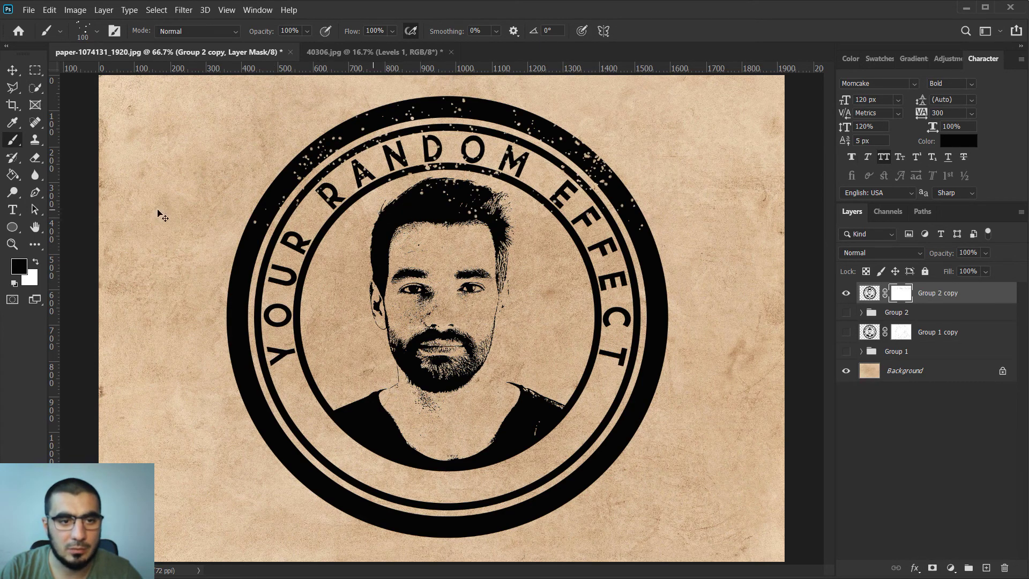
pyautogui.moveTo(284, 346)
pyautogui.mouseDown()
pyautogui.moveTo(346, 404)
pyautogui.moveTo(273, 396)
pyautogui.mouseUp()
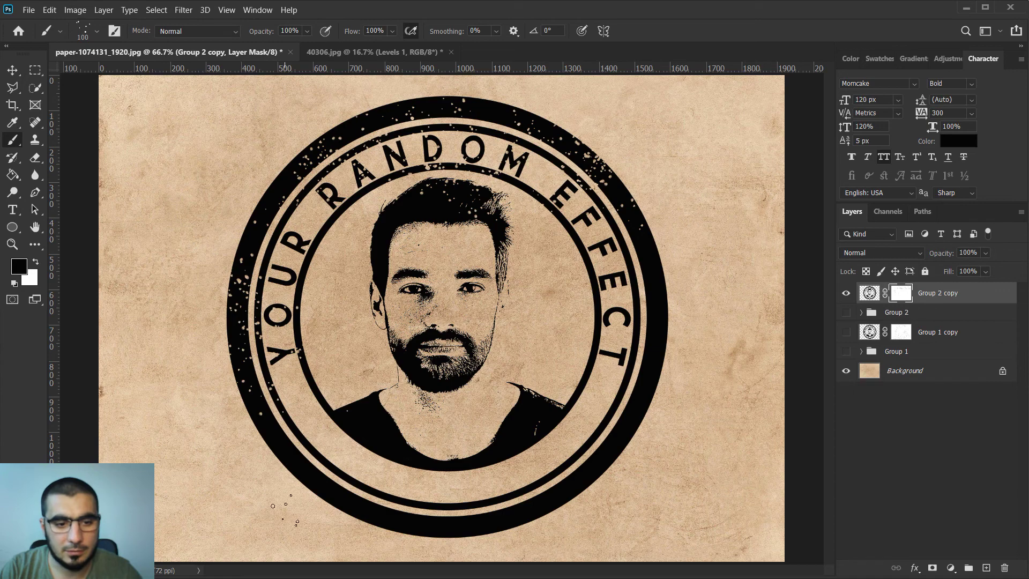
pyautogui.moveTo(284, 509); pyautogui.dragTo(739, 284)
pyautogui.moveTo(518, 289); pyautogui.dragTo(672, 246)
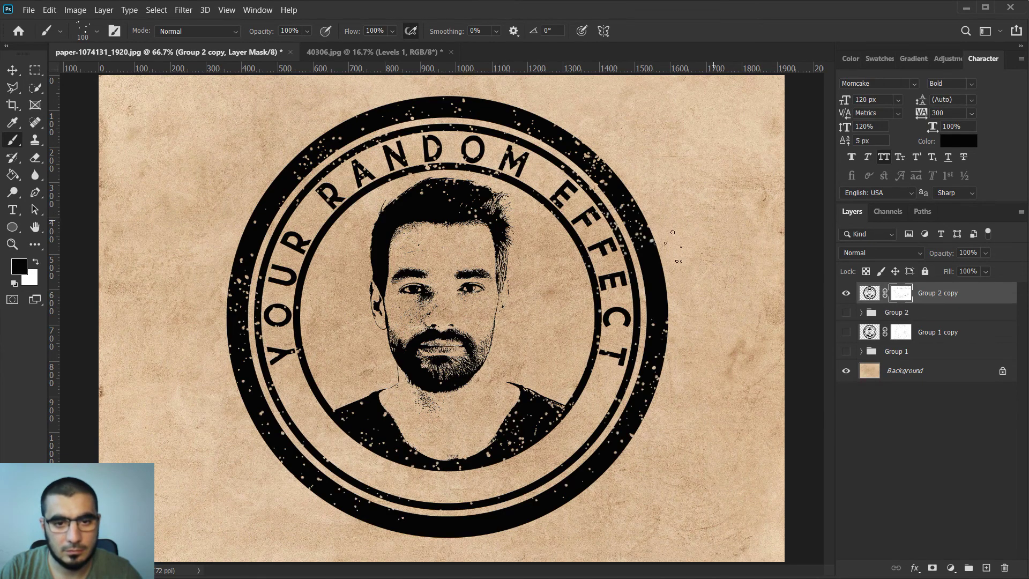